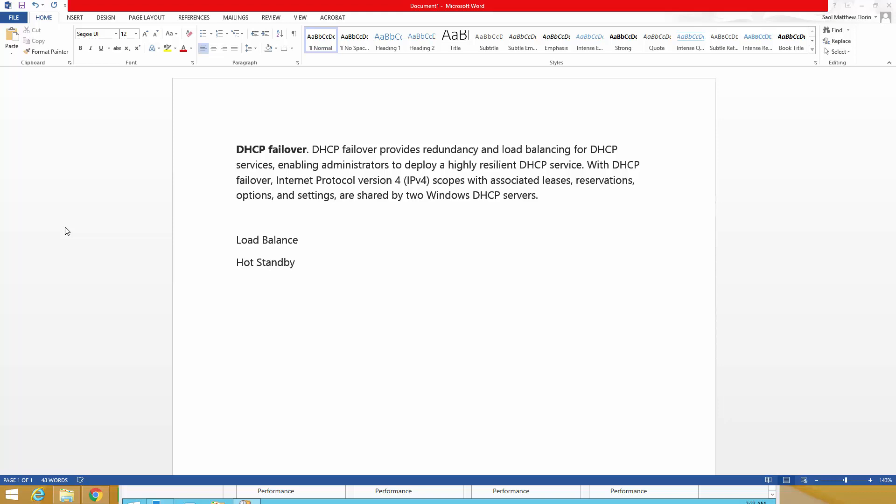
left_click(311, 240)
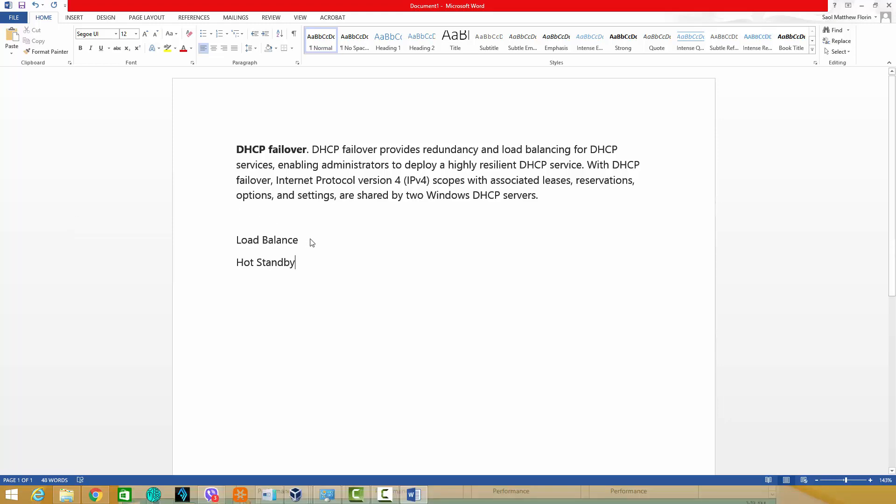
left_click_drag(252, 235, 320, 234)
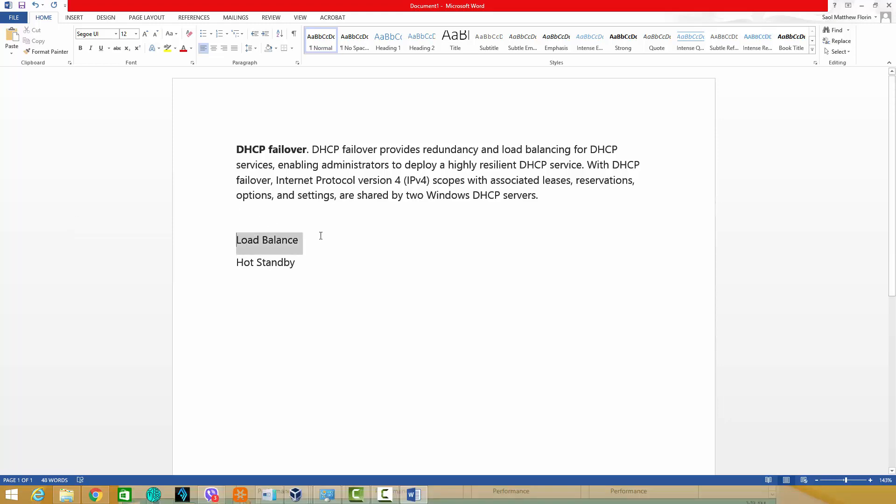
left_click(307, 265)
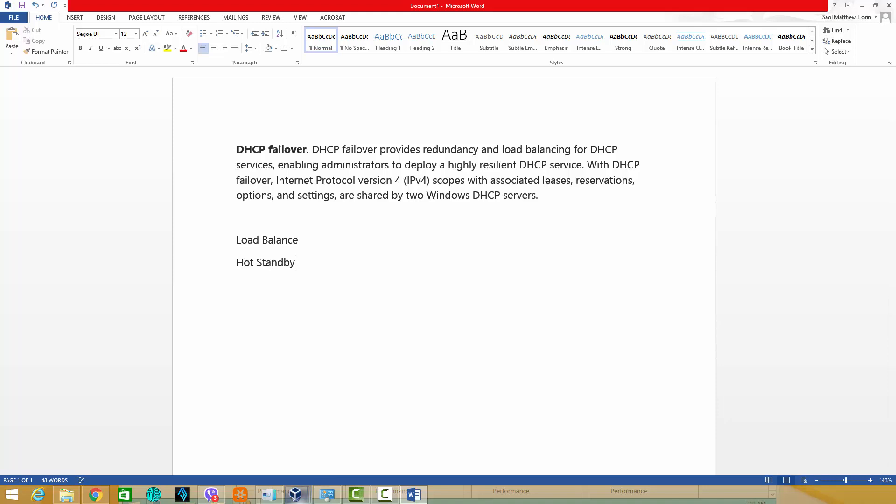
Switch to the running Windows Server 2012 virtual machine in VirtualBox and move its window up so it is fully in view.
mouse_move(297, 495)
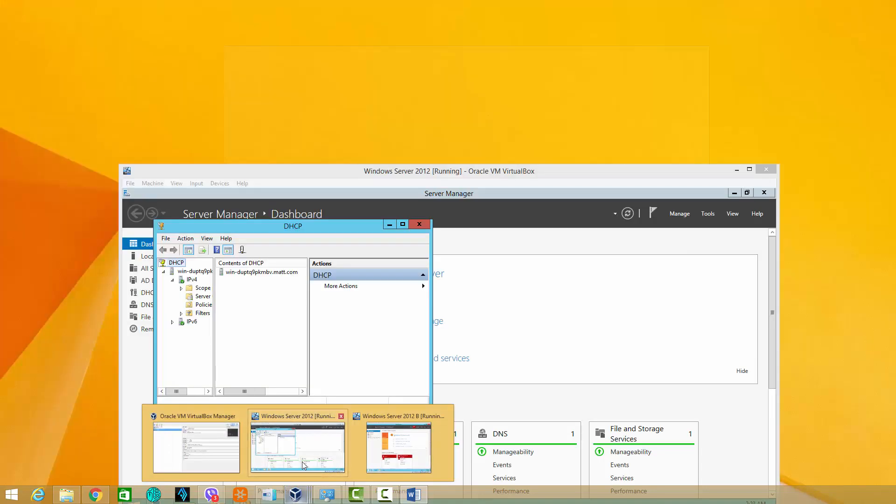
mouse_move(302, 462)
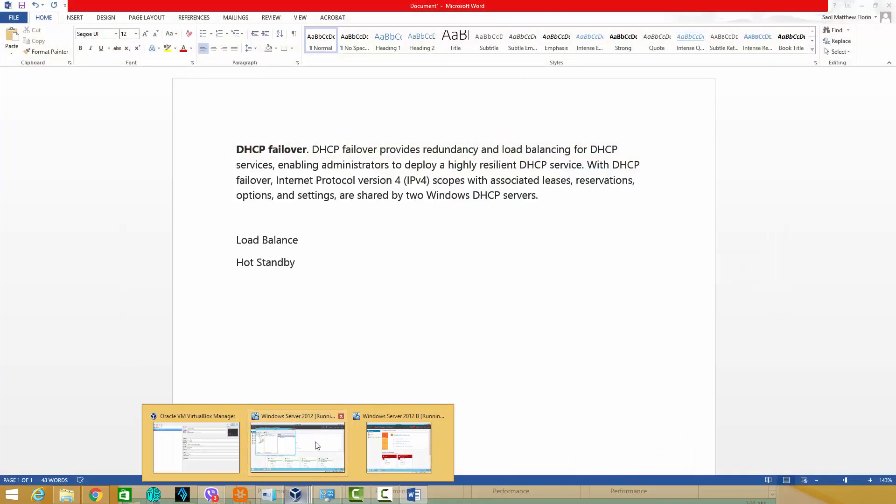
left_click(332, 420)
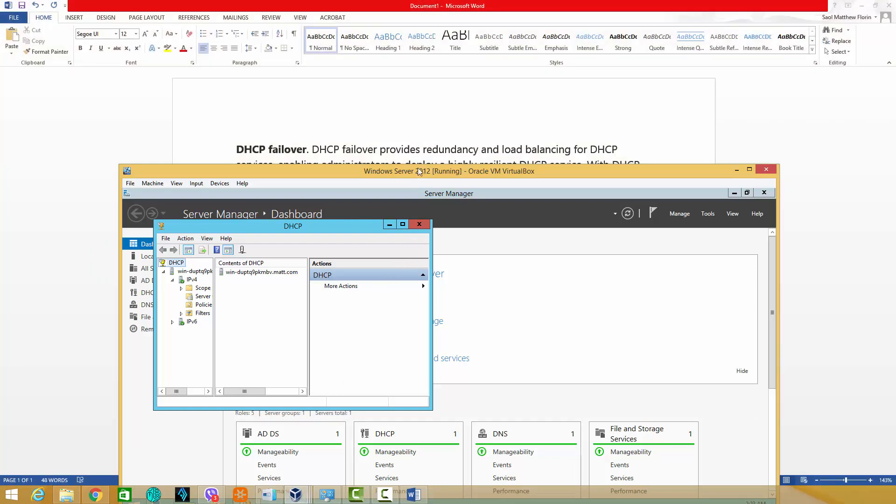
left_click_drag(418, 170, 419, 67)
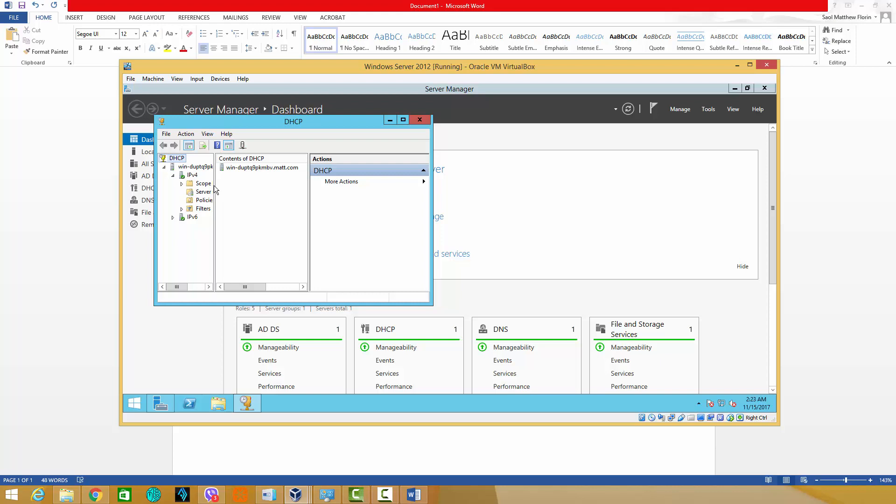
Close and reopen the DHCP console from Server Manager, and enlarge its window and console tree.
left_click(419, 120)
left_click(709, 109)
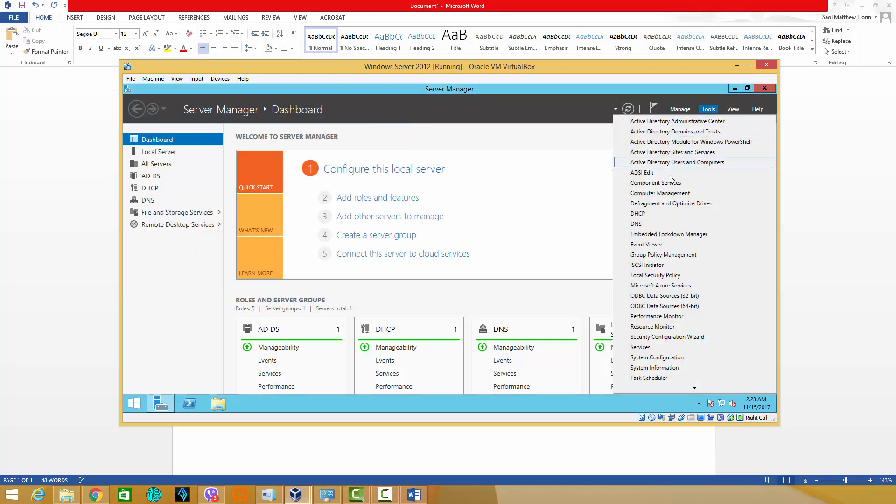
left_click(652, 214)
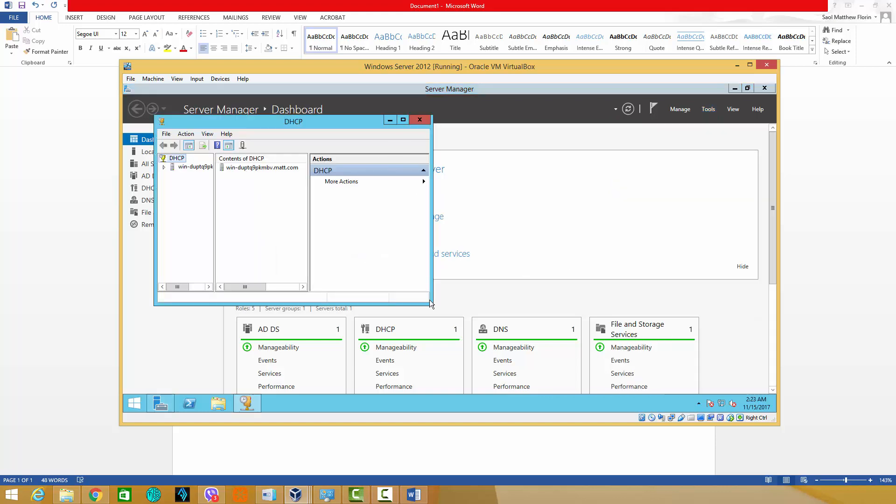
left_click_drag(430, 301, 710, 380)
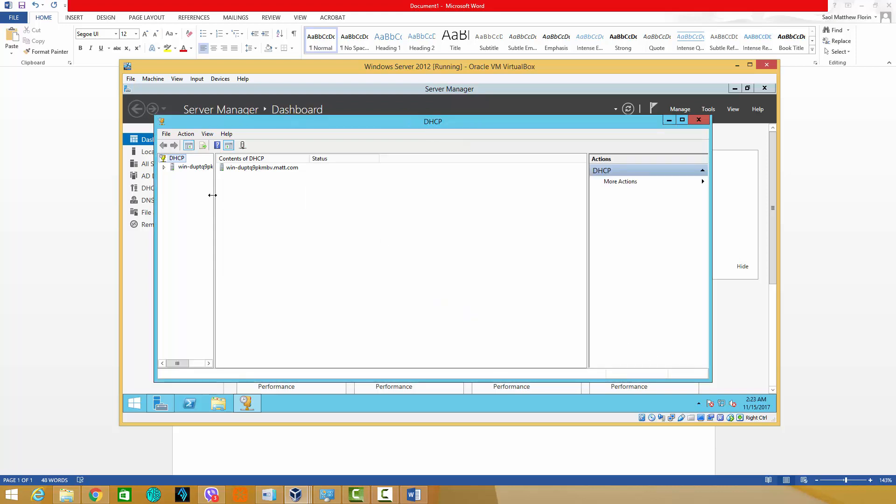
left_click_drag(213, 195, 294, 205)
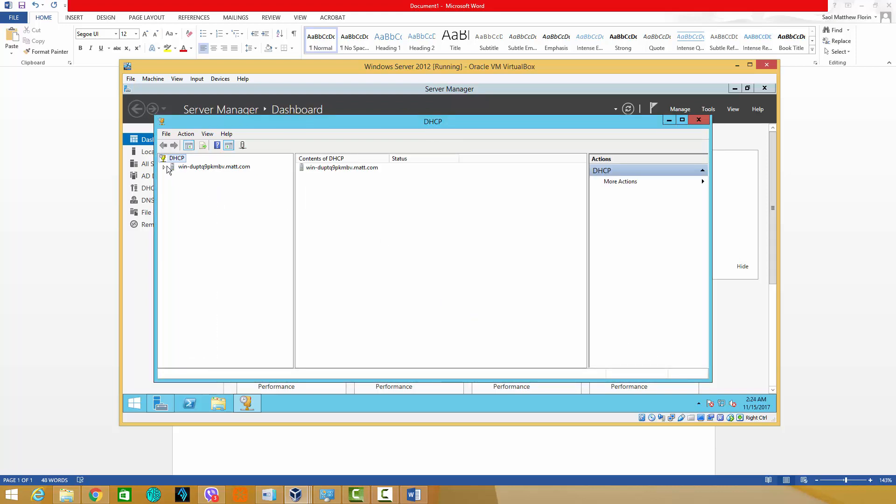
Expand the DHCP server, its IPv4 node and the 192.168.1.0 scope in the console tree.
left_click(165, 167)
left_click(173, 176)
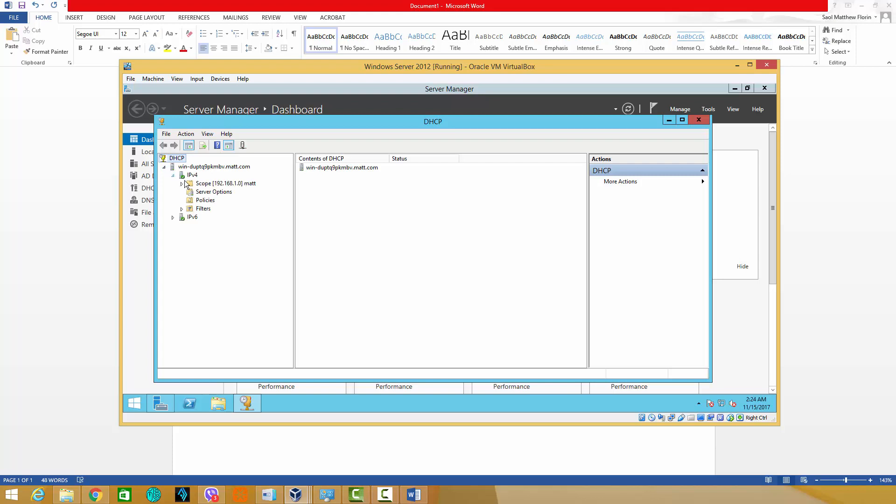
double_click(203, 183)
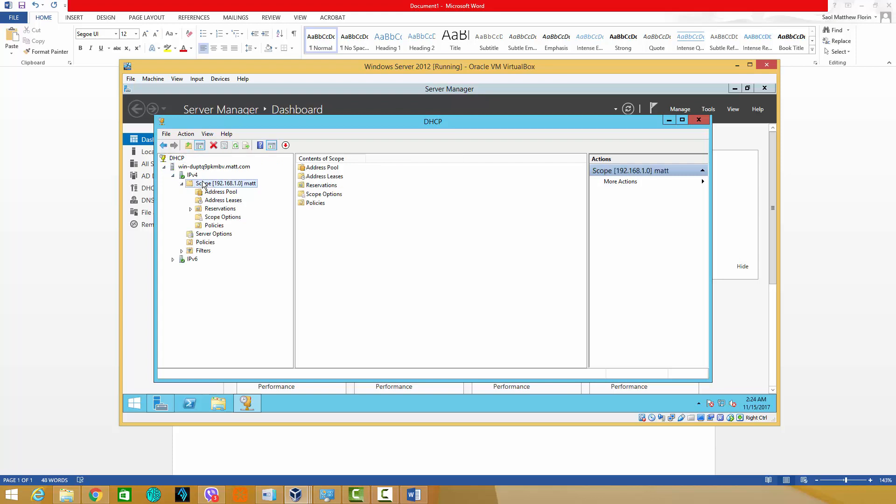
Switch to the Windows Server 2012 B virtual machine, look at its DHCP console and close it again.
mouse_move(301, 491)
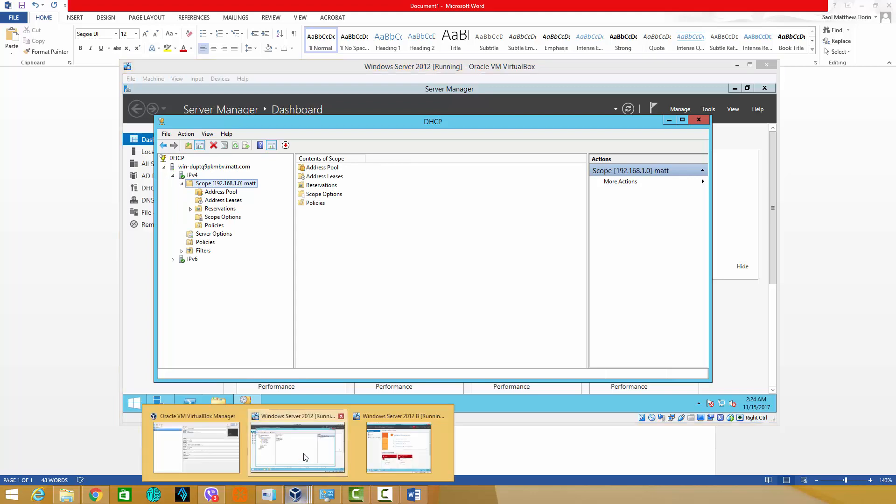
mouse_move(406, 446)
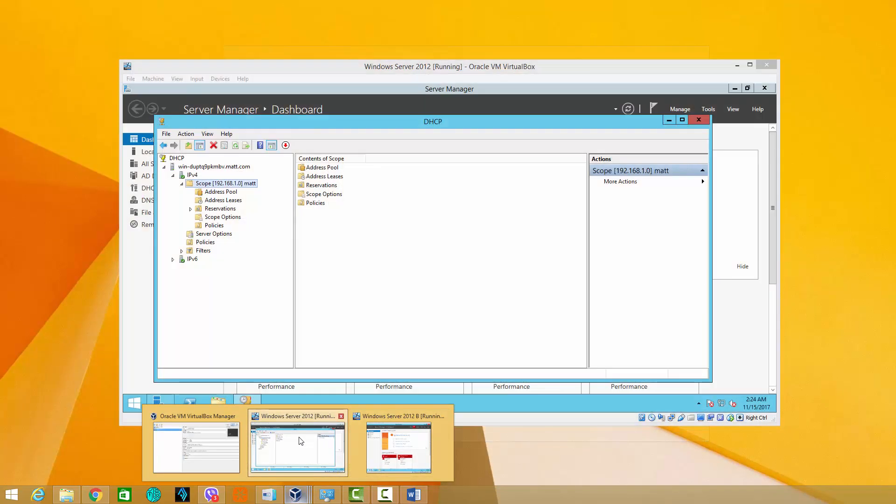
left_click(301, 441)
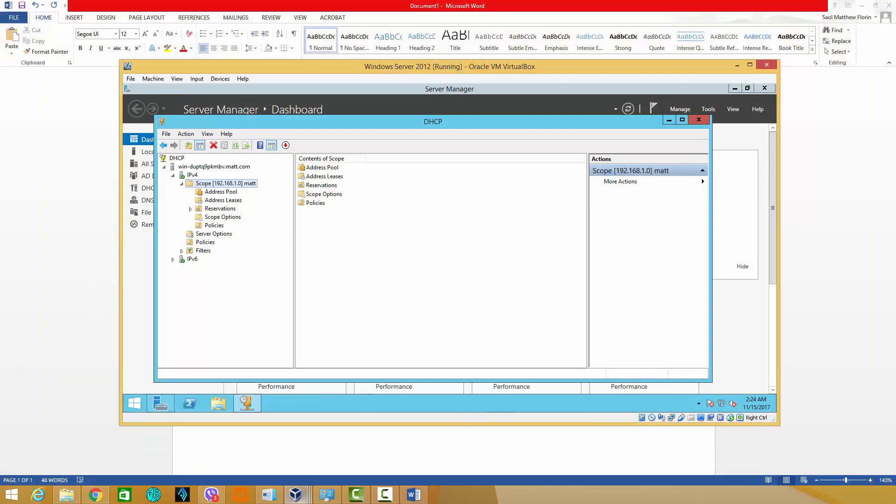
mouse_move(289, 495)
mouse_move(286, 413)
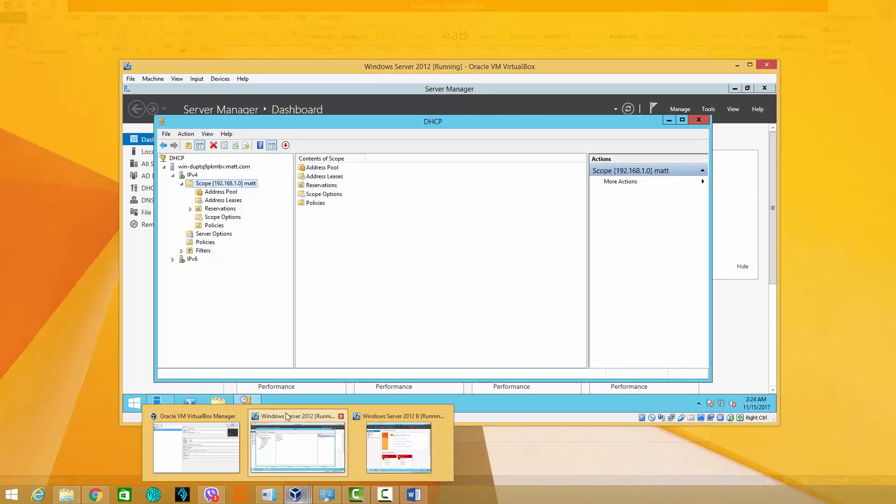
left_click(391, 417)
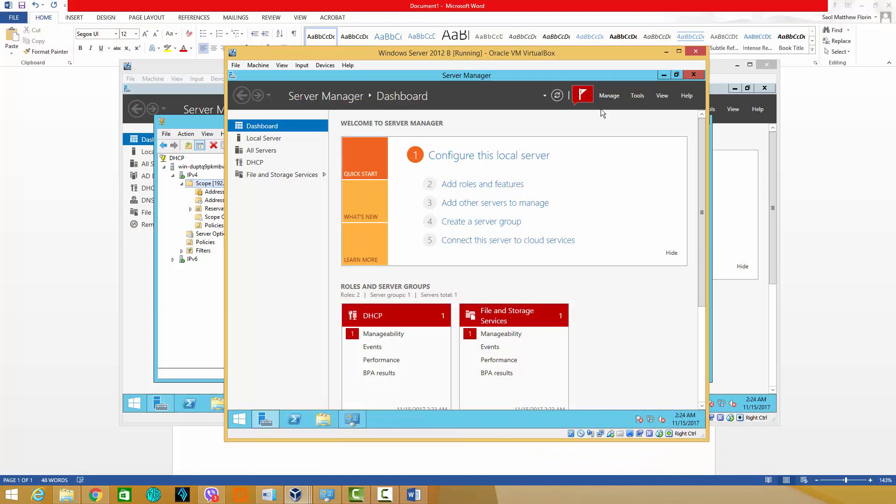
left_click(638, 96)
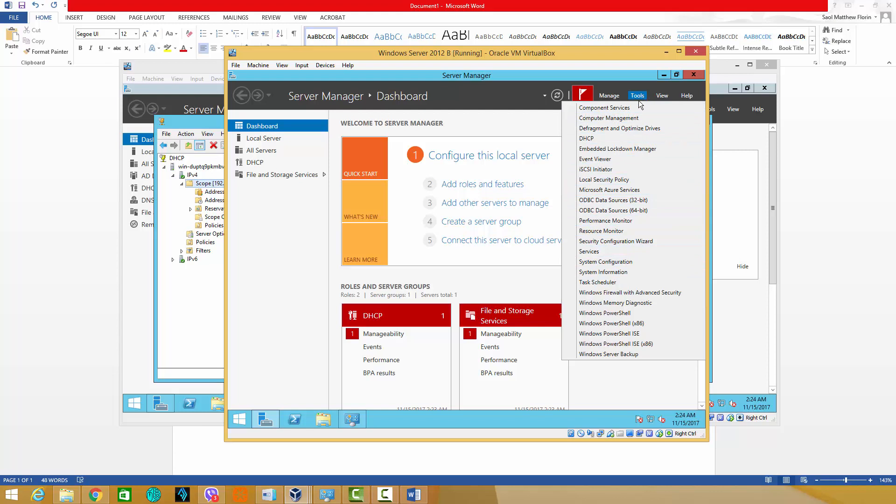
left_click(612, 138)
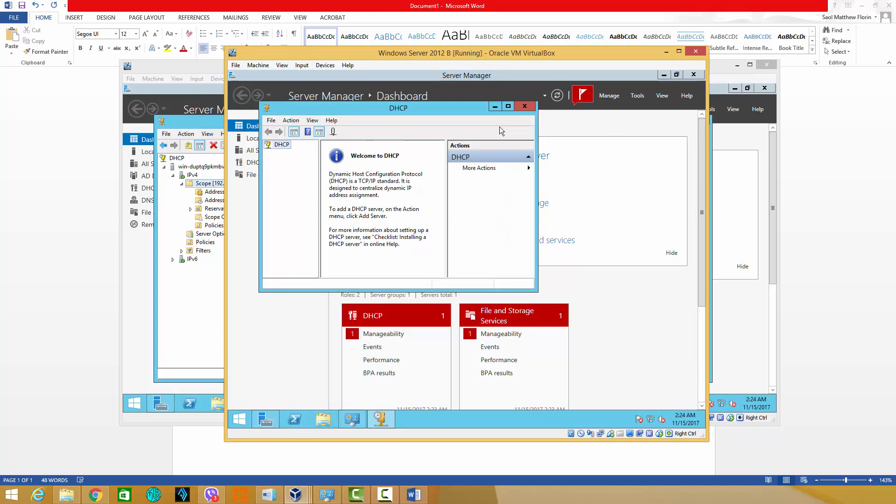
left_click(523, 108)
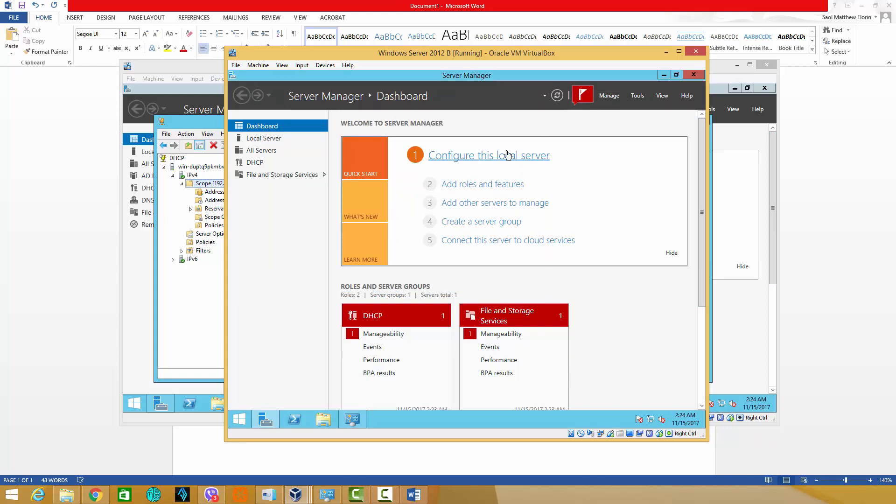
Check in the Add Roles and Features Wizard whether the DHCP Server role is installed on matt2.matt.com, and cancel the wizard.
left_click(477, 184)
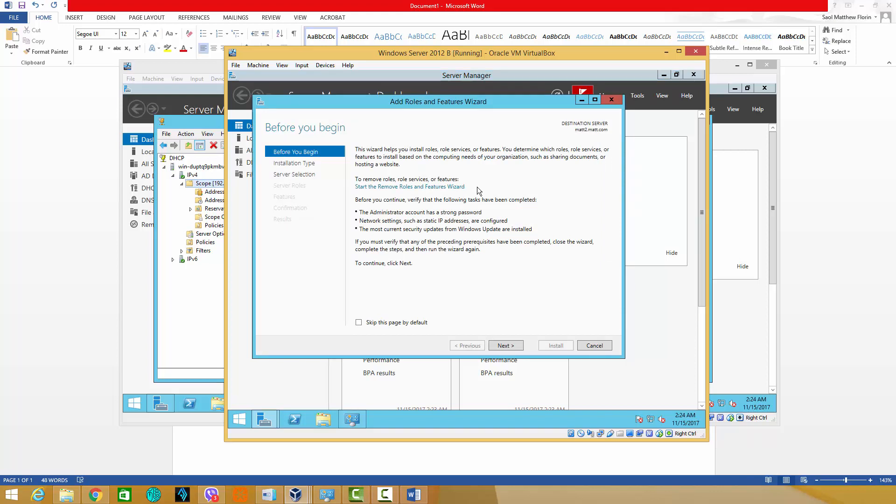
left_click(513, 346)
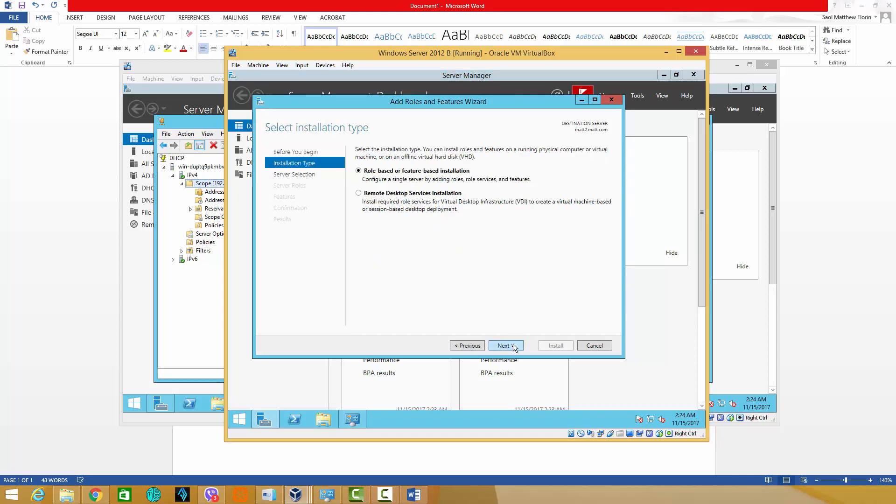
left_click(513, 347)
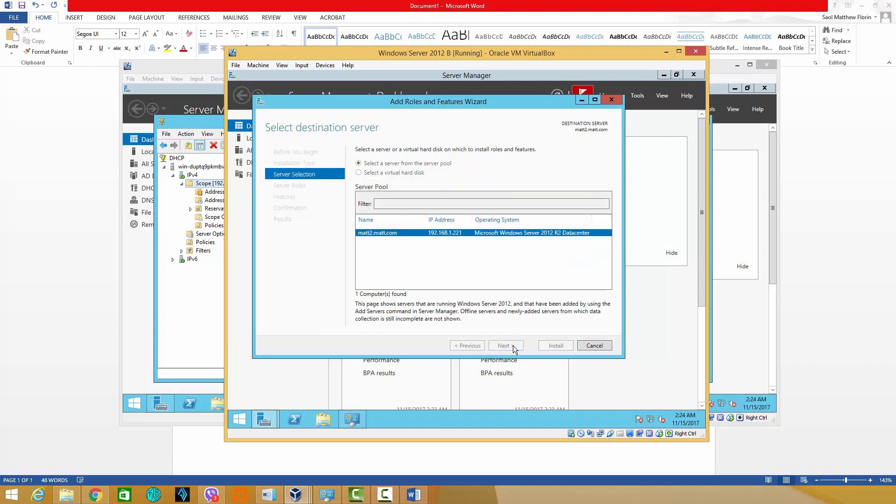
left_click(513, 347)
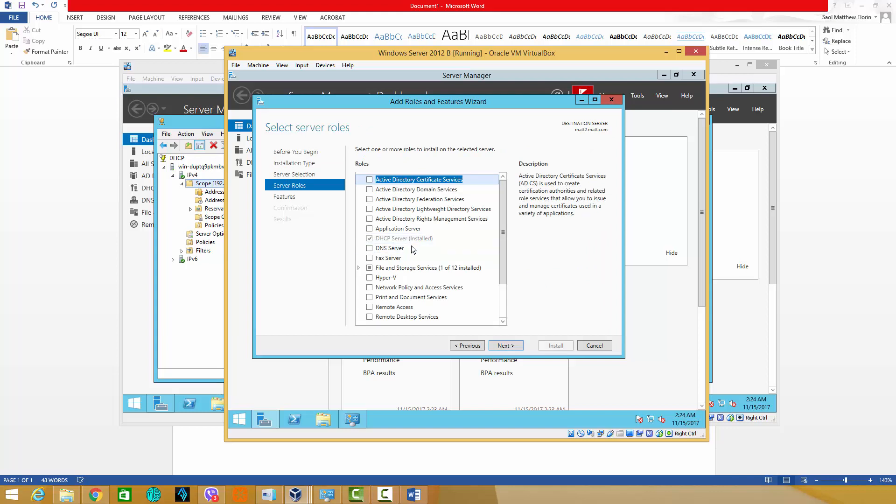
left_click(590, 346)
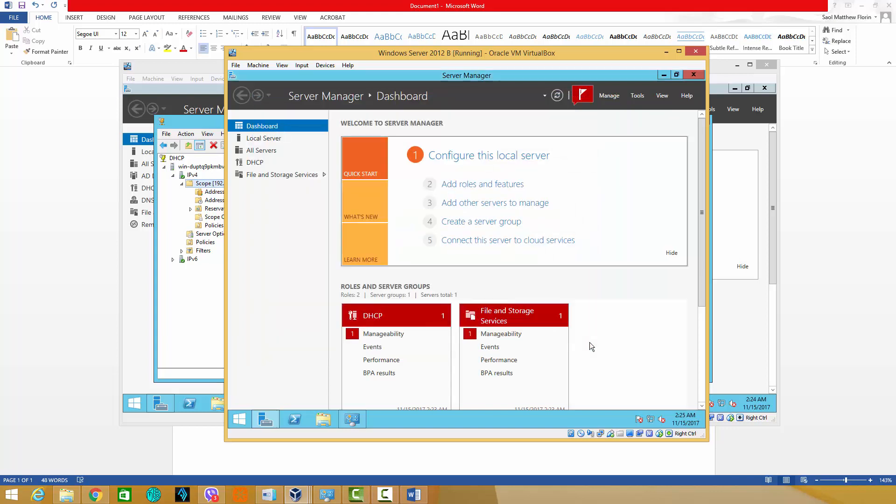
Switch back to the Windows Server 2012 machine and start configuring failover for the DHCP scope, choosing 192.168.1.0 individually instead of selecting all.
left_click(220, 308)
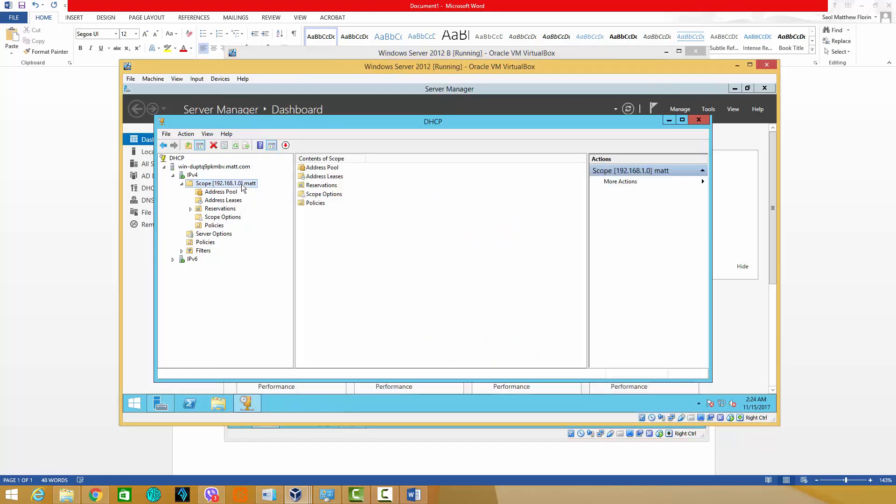
right_click(210, 187)
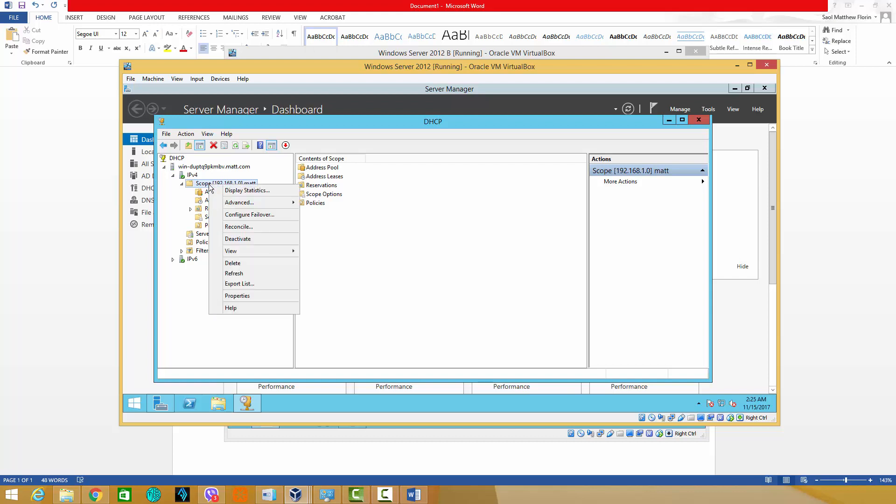
left_click(239, 216)
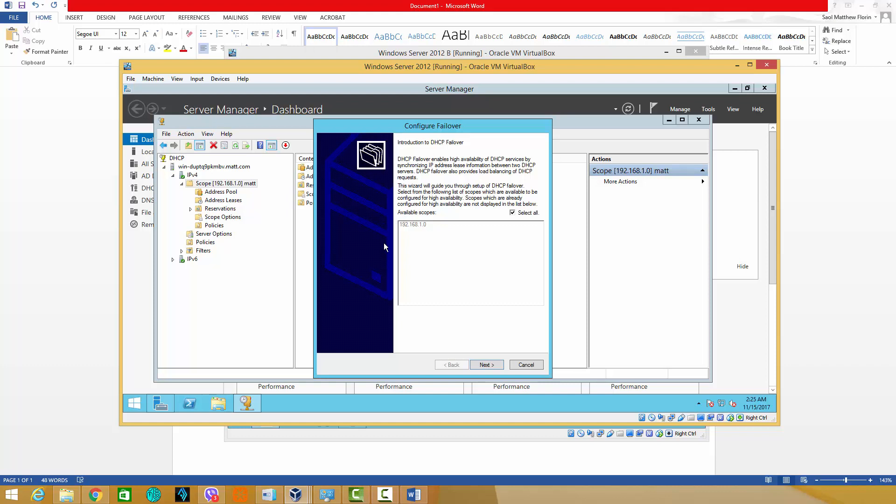
left_click(513, 213)
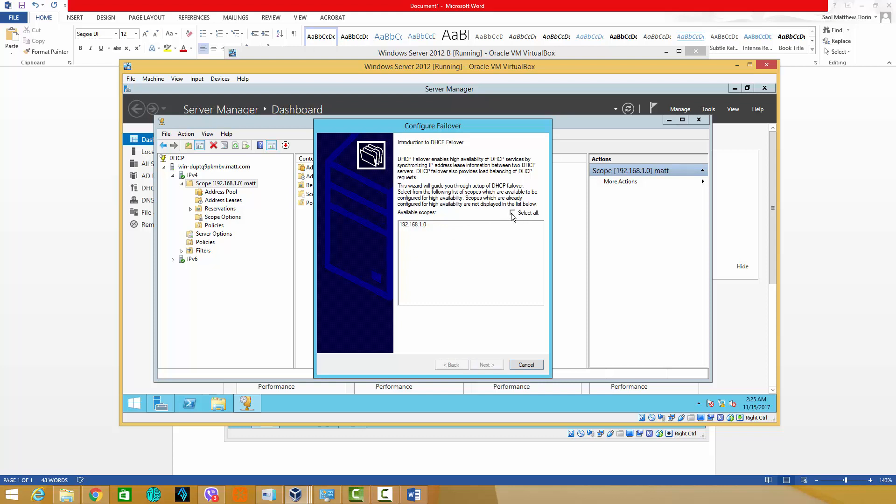
left_click(441, 225)
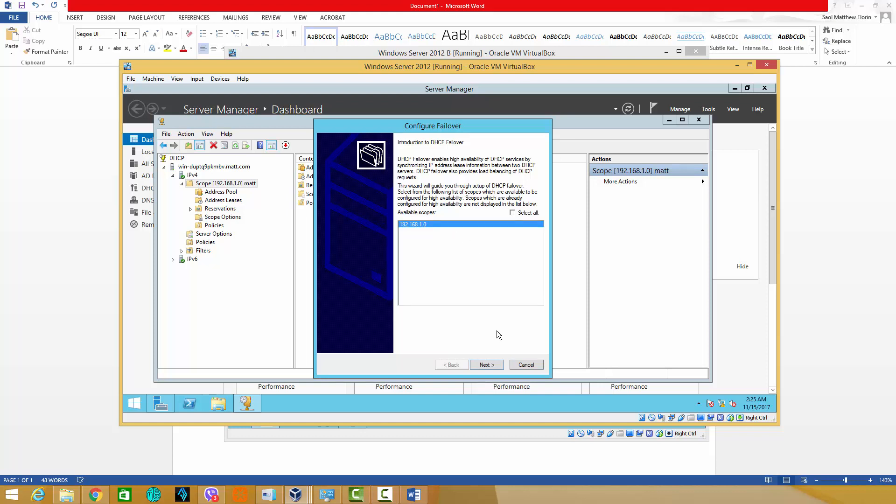
left_click(486, 365)
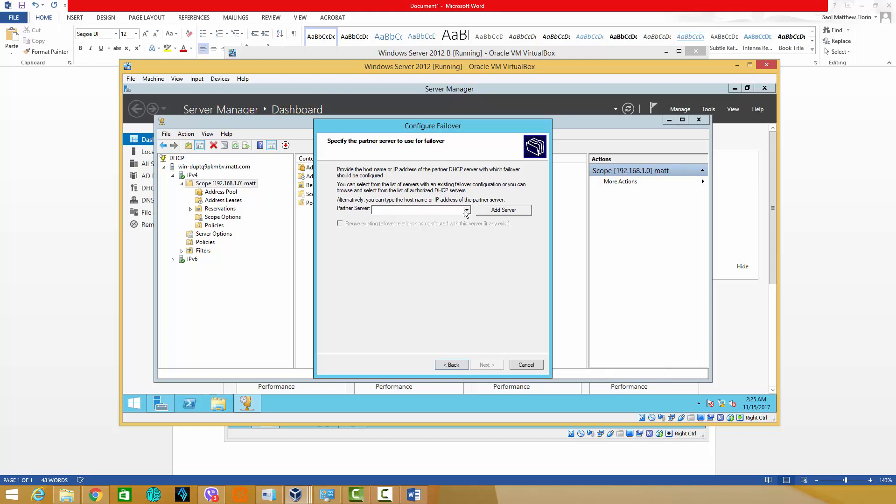
Add the domain computer MATT2 as the failover partner server, finding it through the computer browser, and continue to the relationship settings.
left_click(489, 210)
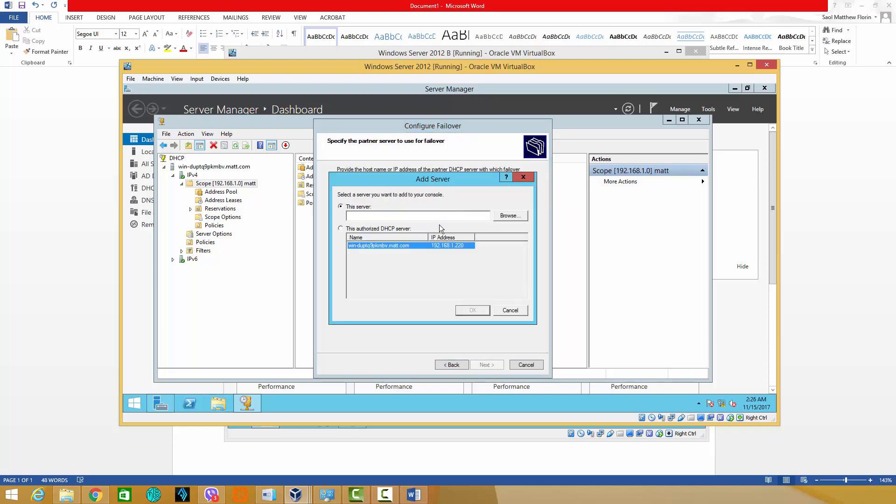
type("matt")
left_click(503, 213)
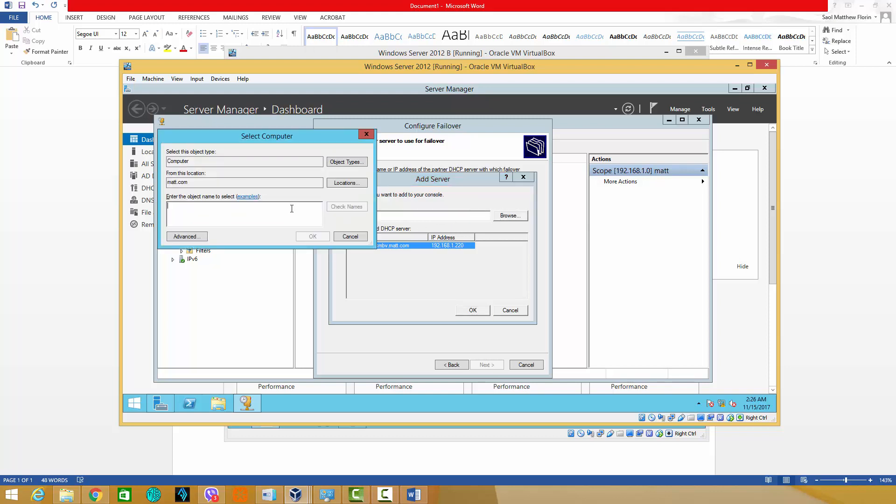
type("m")
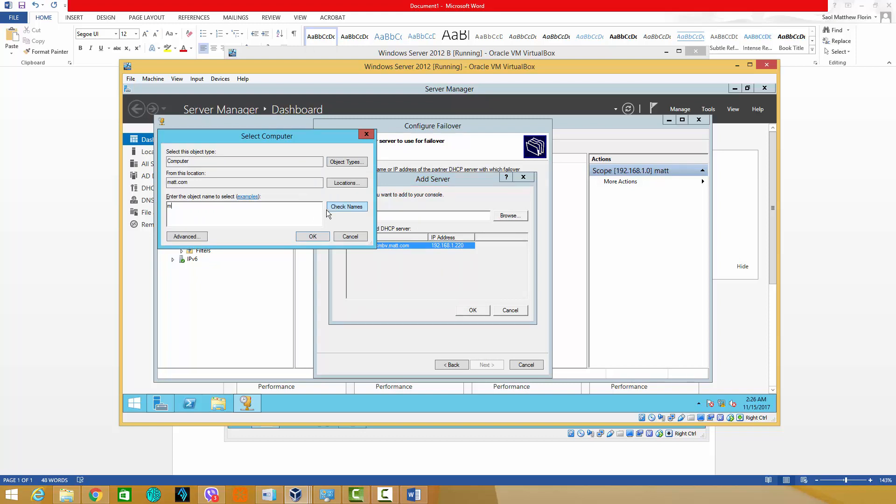
type("att")
left_click(361, 208)
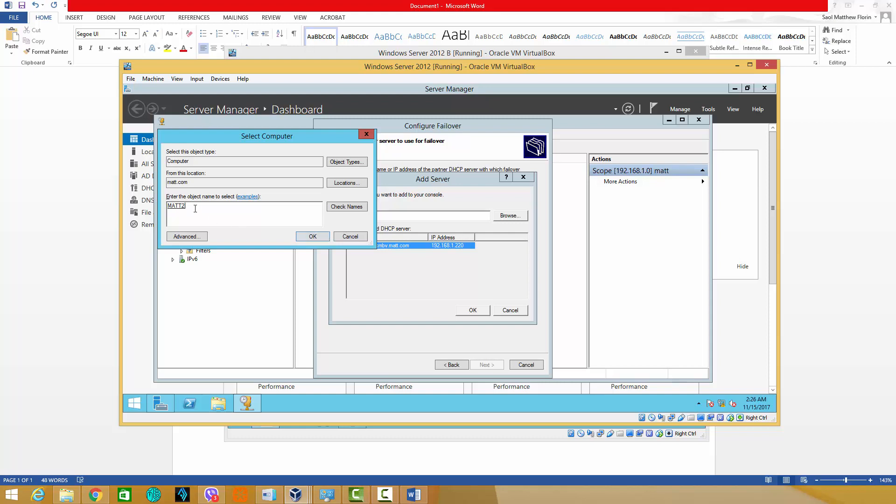
left_click_drag(195, 209, 154, 209)
left_click(312, 237)
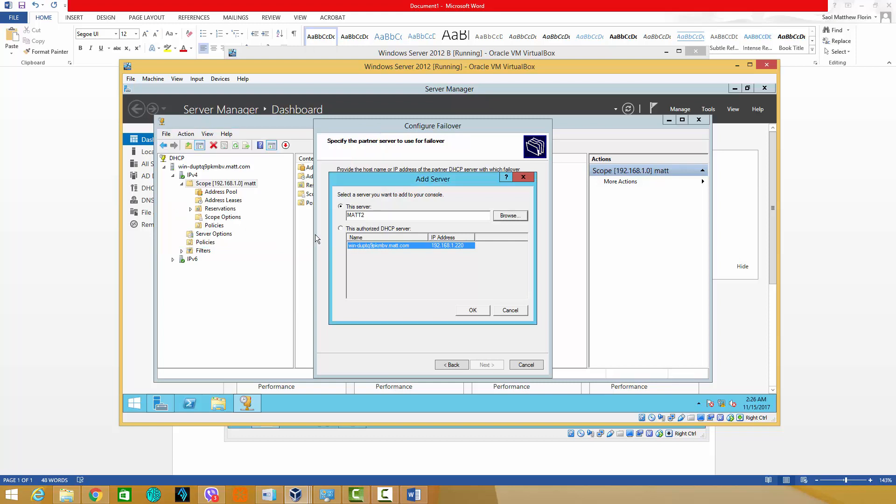
left_click(470, 311)
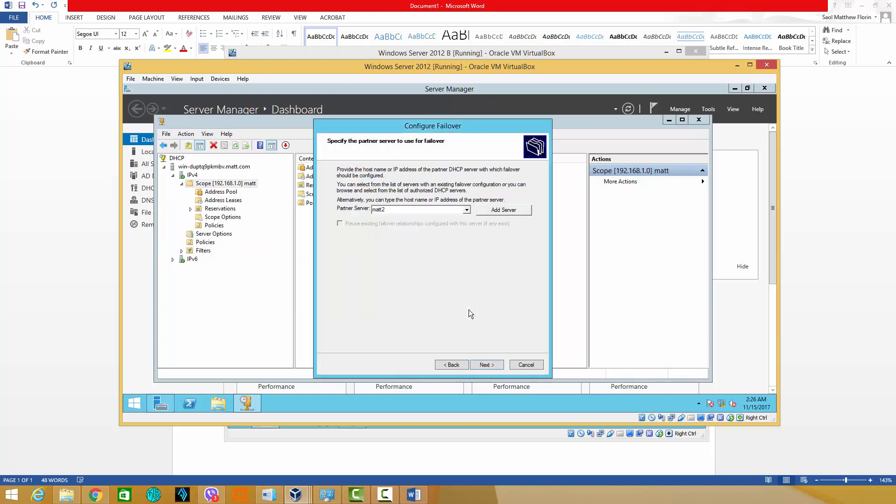
left_click(482, 365)
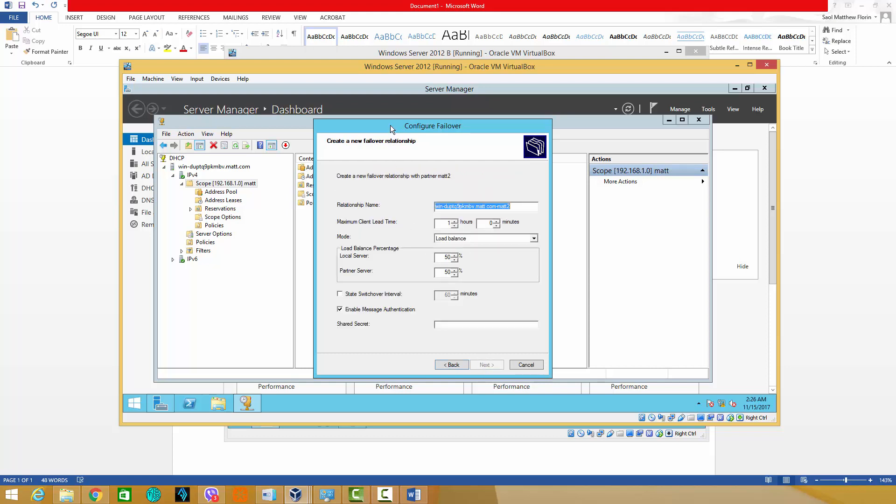
Name the new failover relationship "server A - server B".
left_click_drag(391, 125, 363, 92)
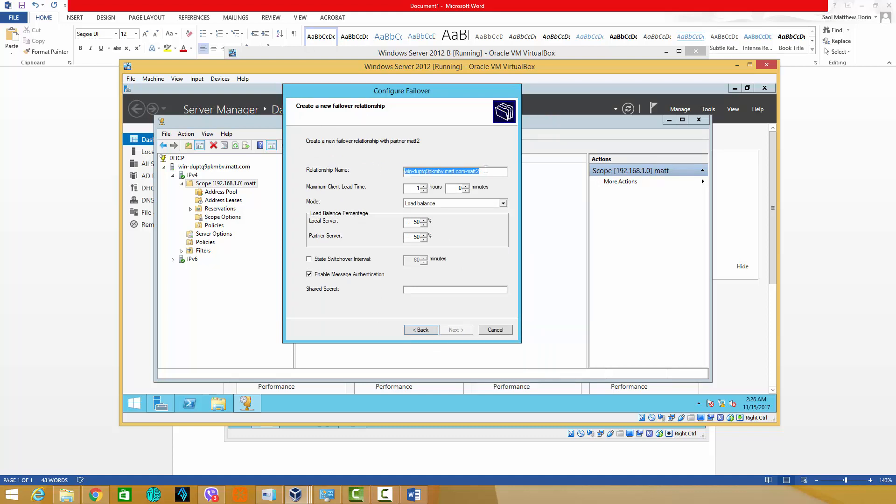
left_click_drag(486, 169, 370, 175)
type("server A")
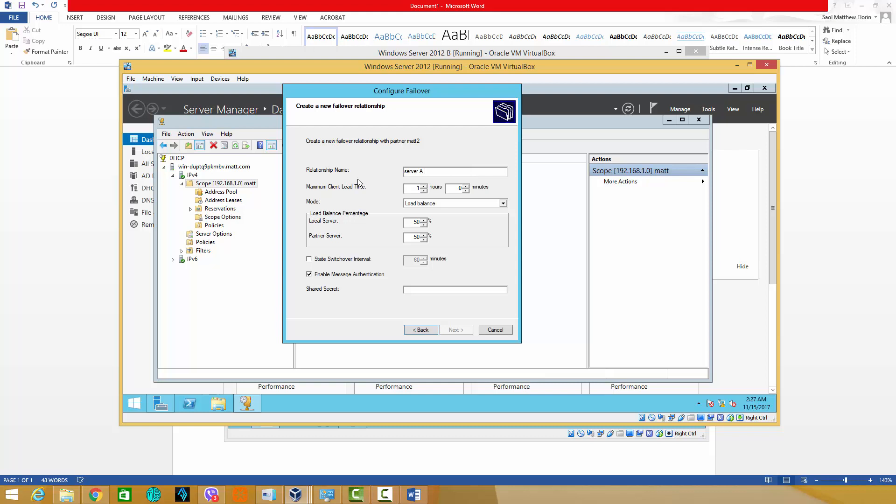
type(" - server B")
Look through the failover modes, keeping Load balance, and enable a state switchover interval of 5 minutes.
left_click(453, 202)
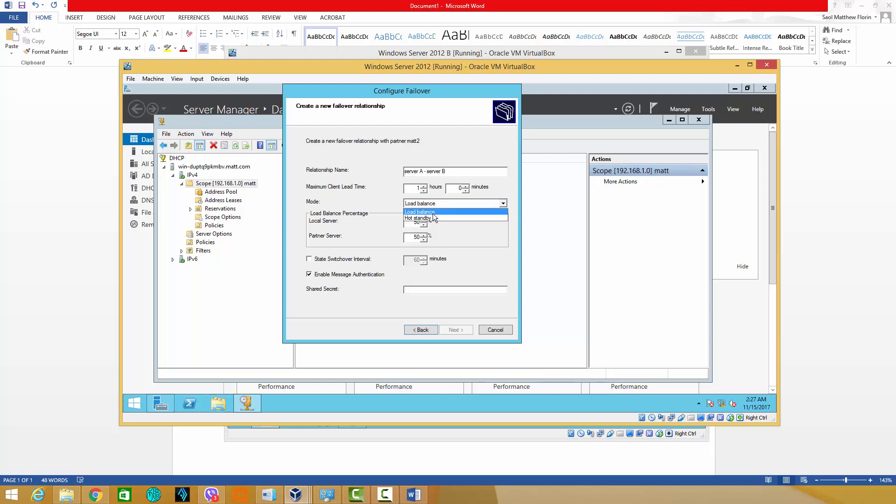
left_click(466, 244)
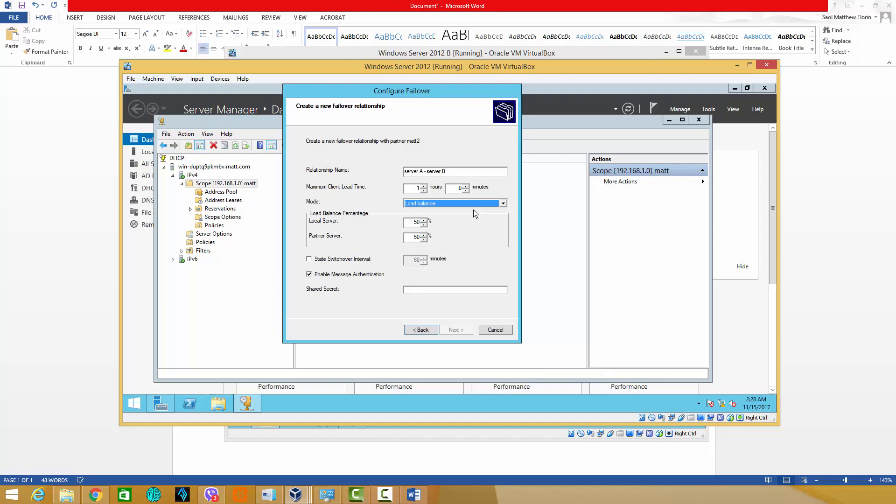
left_click(309, 260)
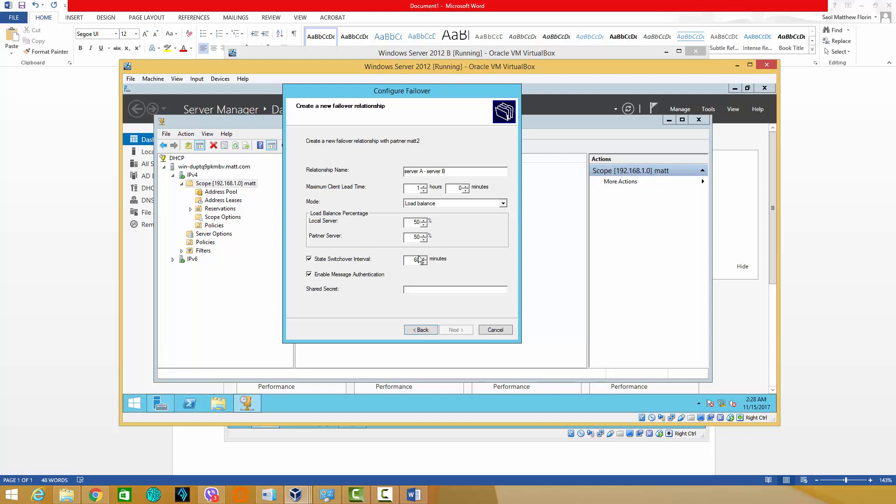
left_click(413, 290)
left_click_drag(408, 256, 426, 263)
Try message authentication with a shared secret entered, and leave message authentication disabled.
left_click(375, 276)
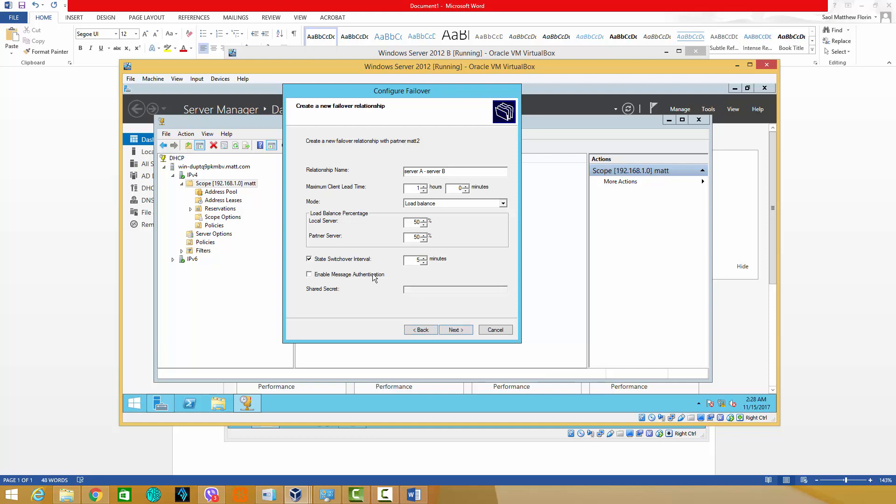
left_click(374, 276)
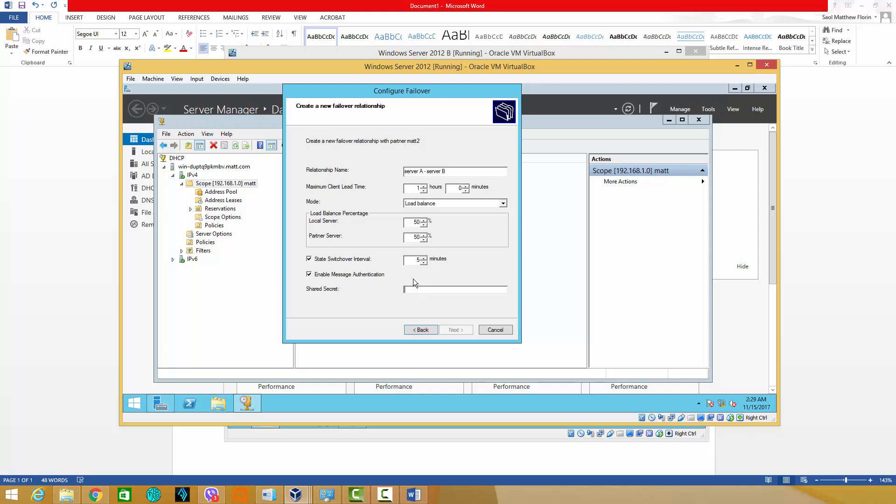
type("*")
left_click(375, 276)
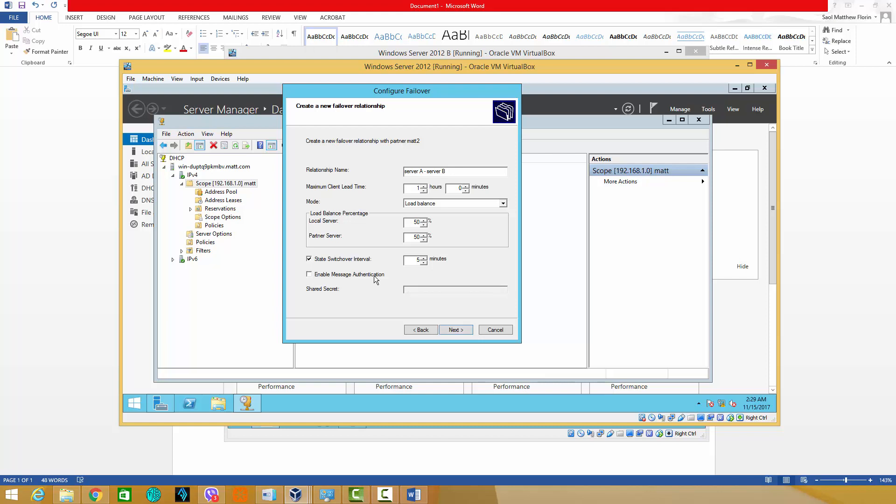
Set the failover mode to Hot standby, finish the failover configuration and close the progress log.
left_click(428, 204)
left_click(427, 217)
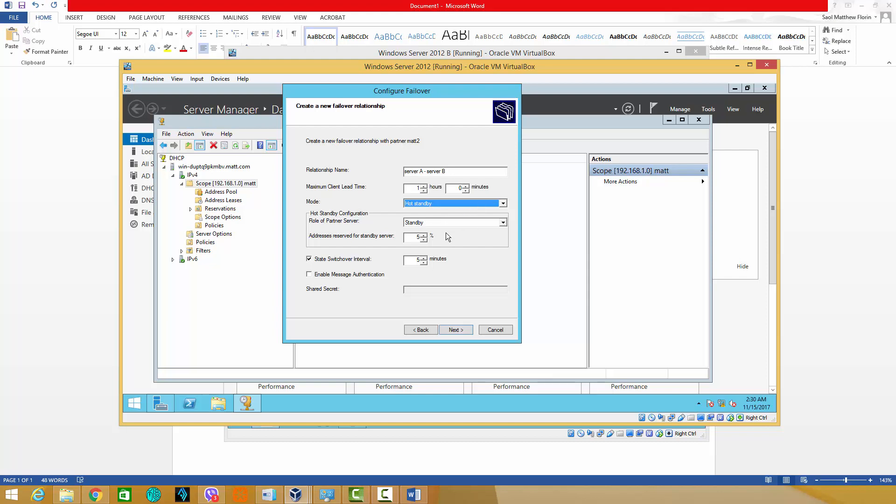
left_click(451, 331)
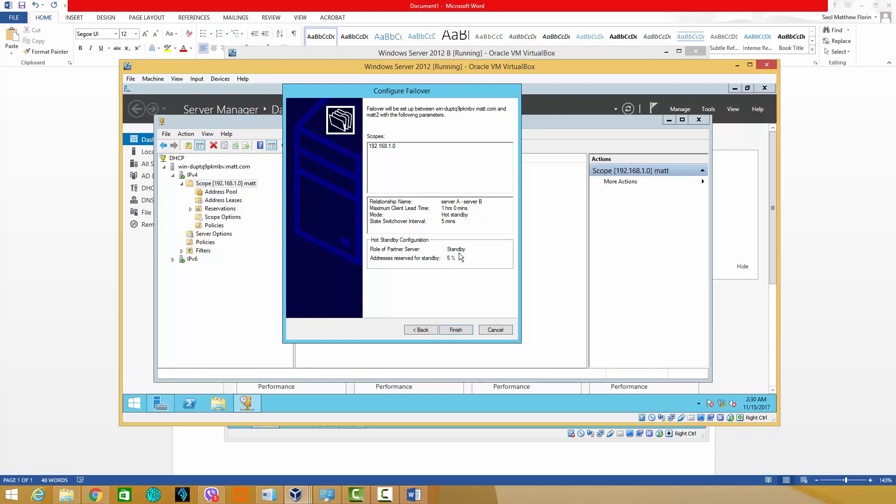
left_click(452, 329)
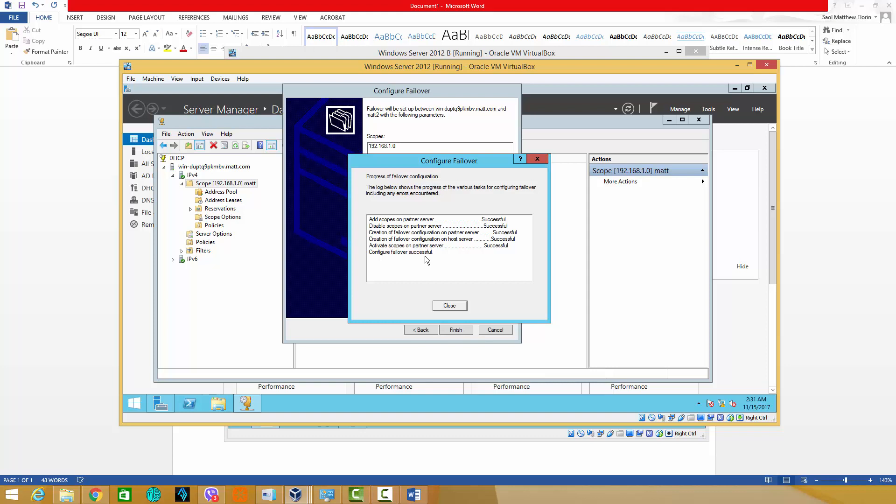
left_click(450, 307)
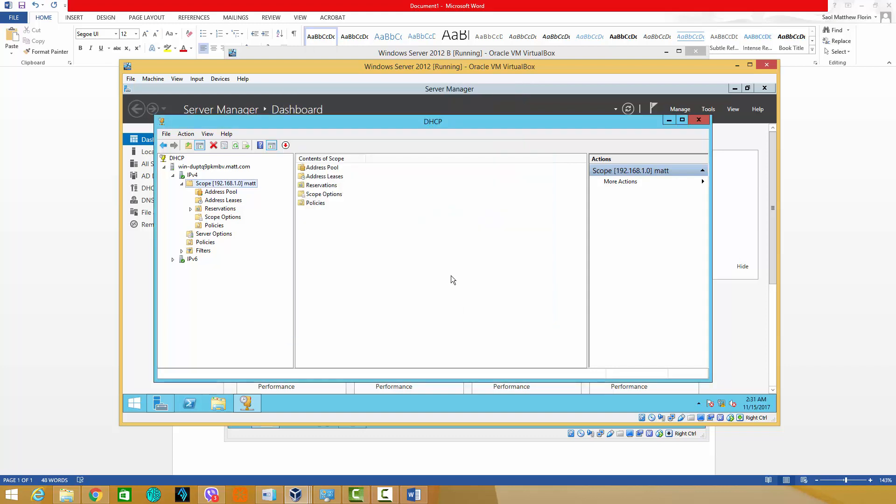
Check the failover details in the properties of the 192.168.1.0 scope and close them without changes.
right_click(231, 182)
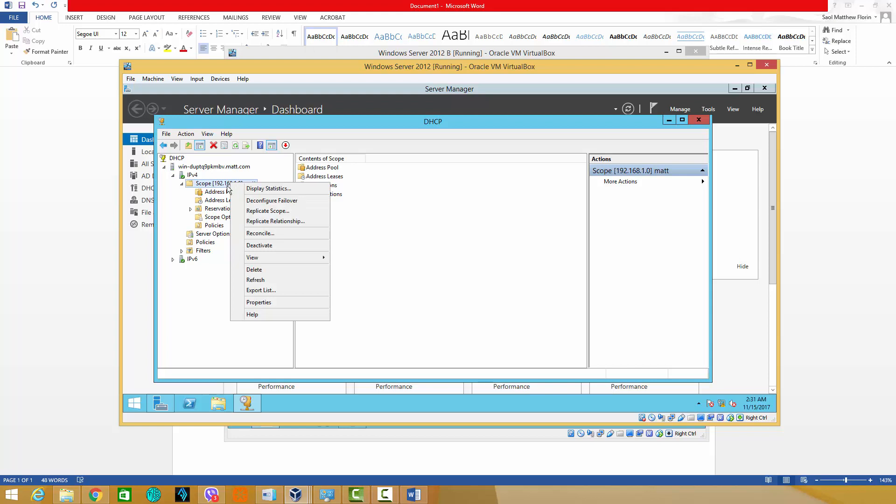
left_click(258, 302)
left_click(463, 165)
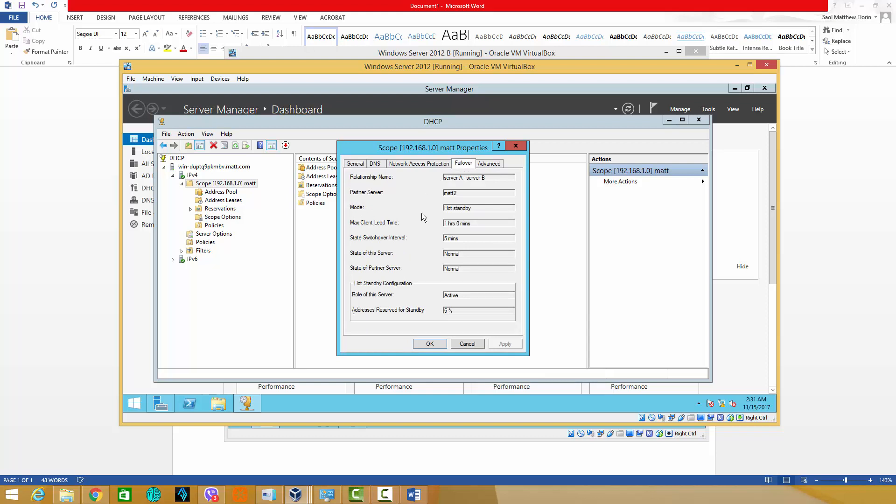
left_click(468, 344)
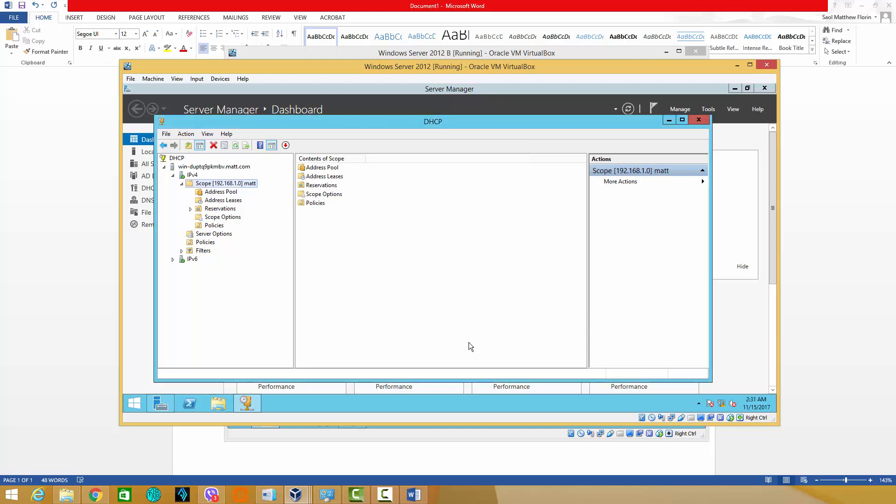
Review the "server A - server B" failover relationship and its editable parameters in the IPv4 properties, and close the dialogs.
right_click(192, 177)
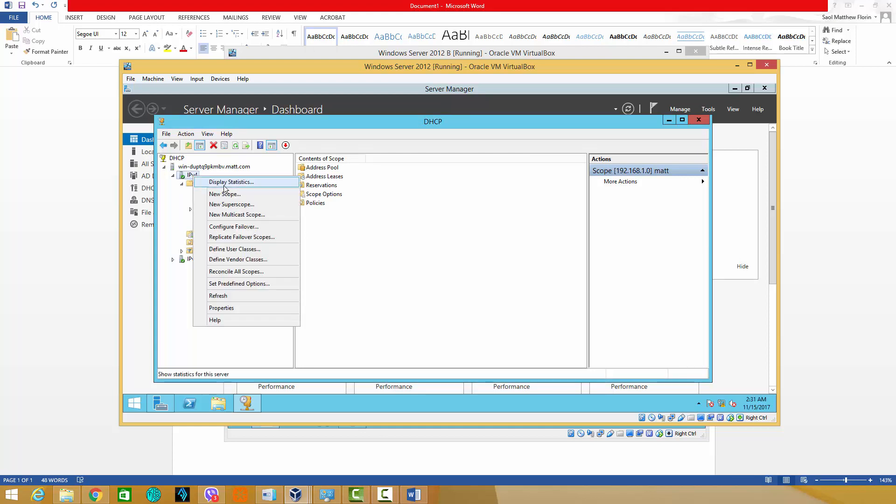
left_click(229, 307)
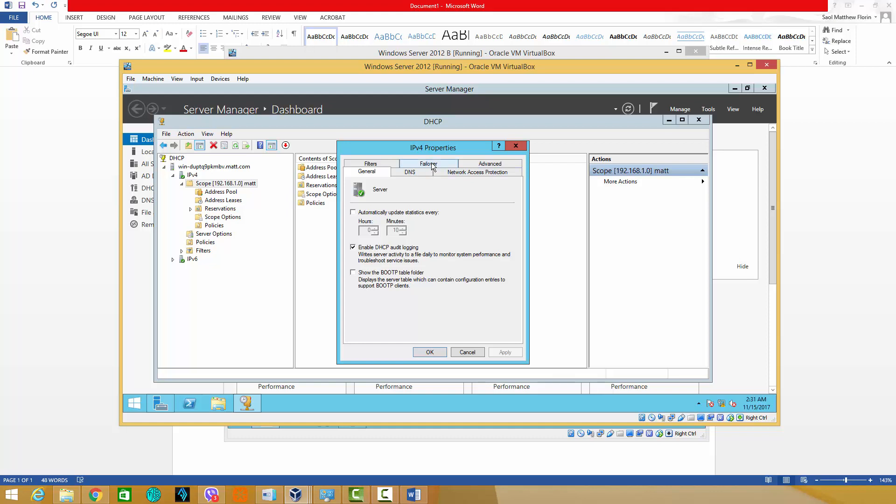
left_click(433, 165)
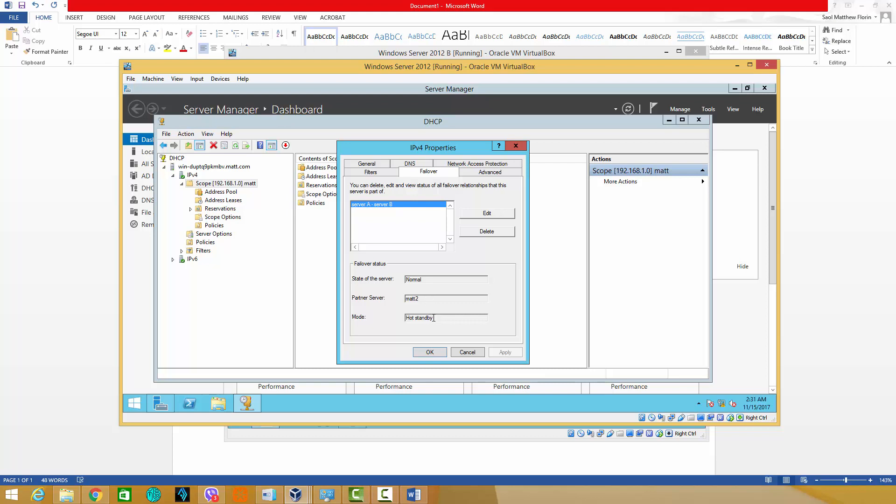
left_click(486, 215)
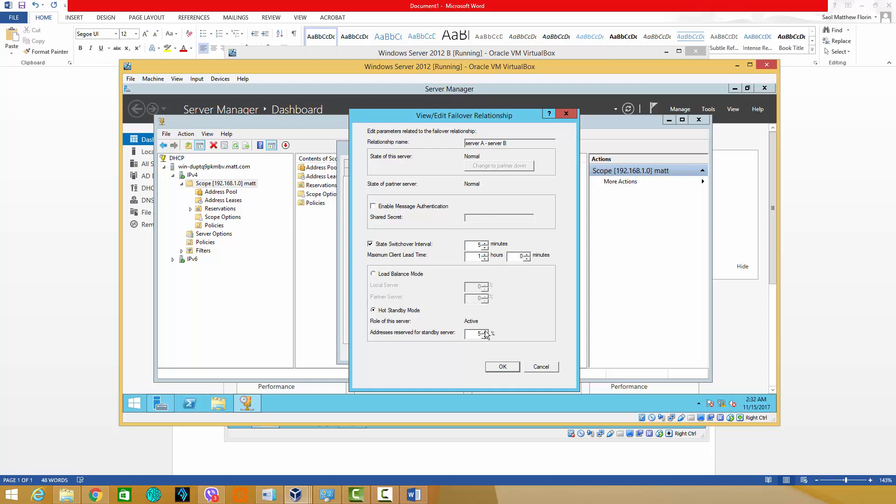
left_click(507, 369)
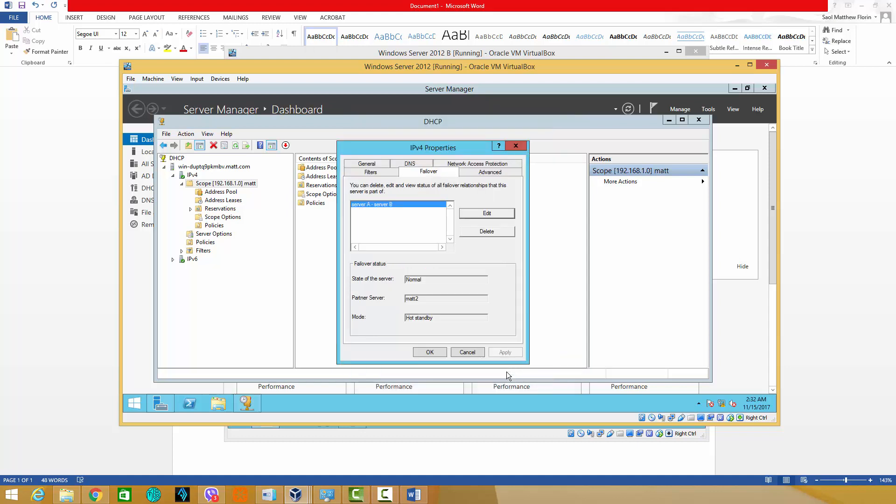
left_click(428, 351)
Open another DHCP console on the Windows Server 2012 machine, widen its tree pane and expand the server node.
mouse_move(367, 500)
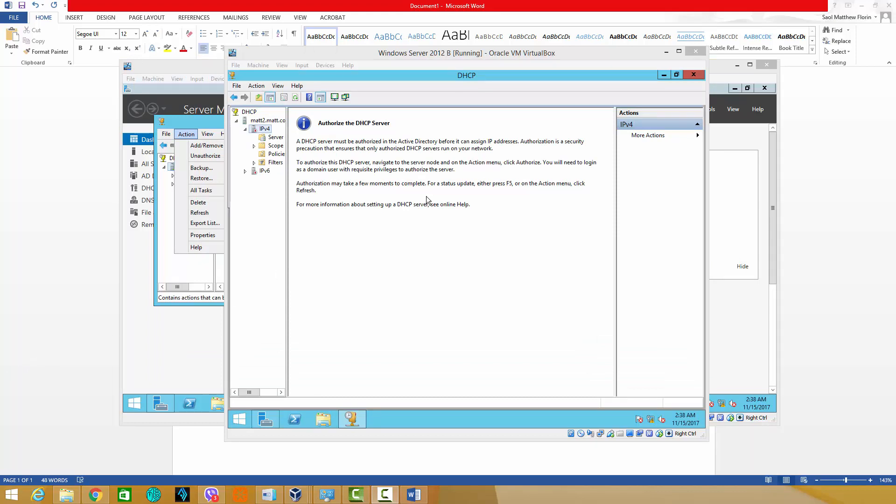
left_click(719, 111)
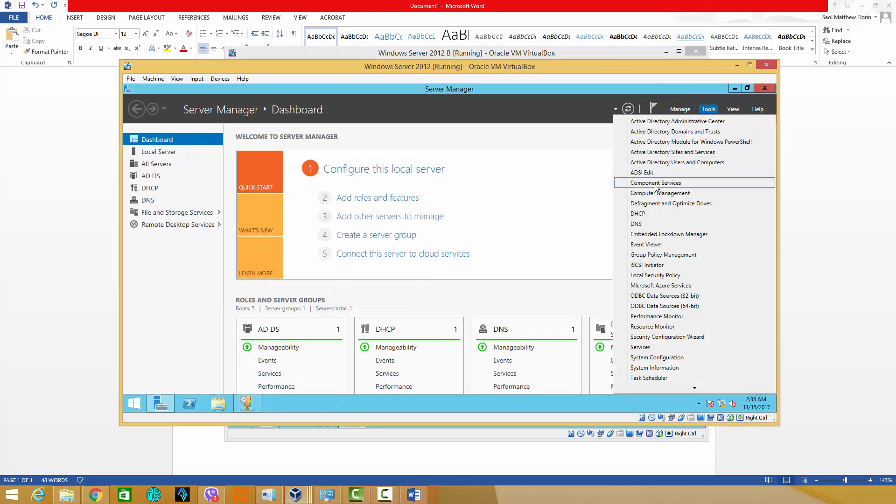
left_click(644, 213)
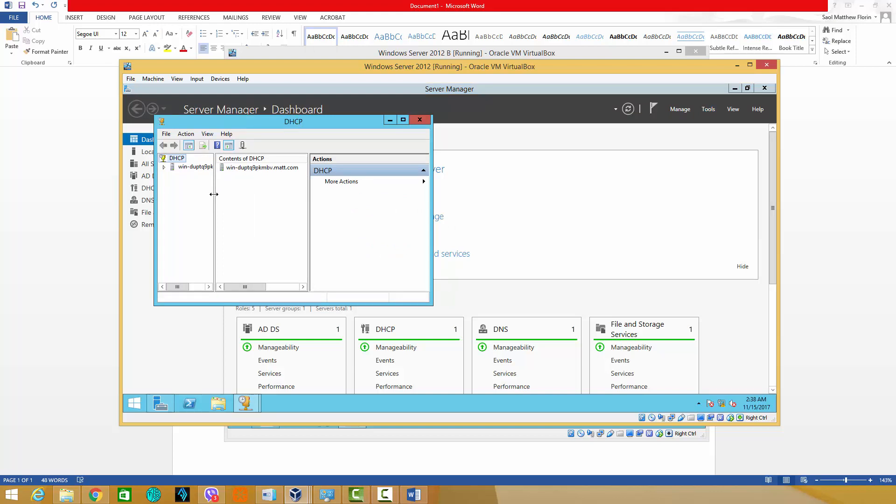
left_click_drag(214, 194, 276, 198)
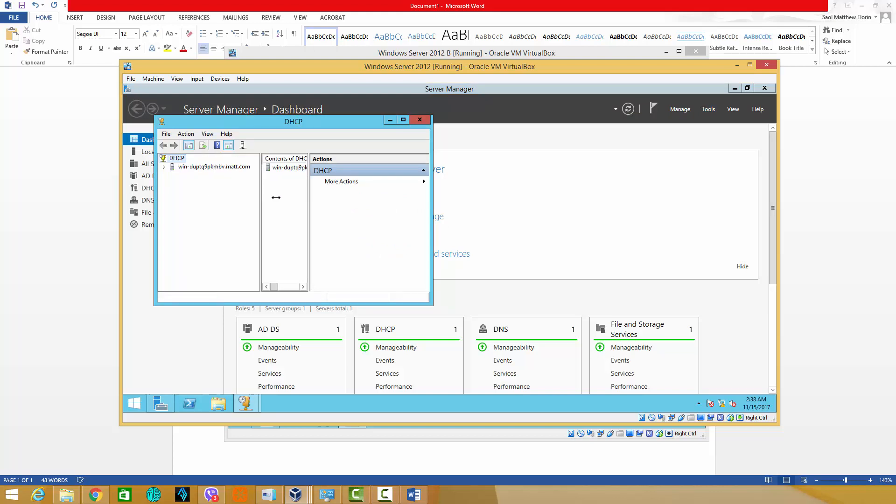
left_click(164, 167)
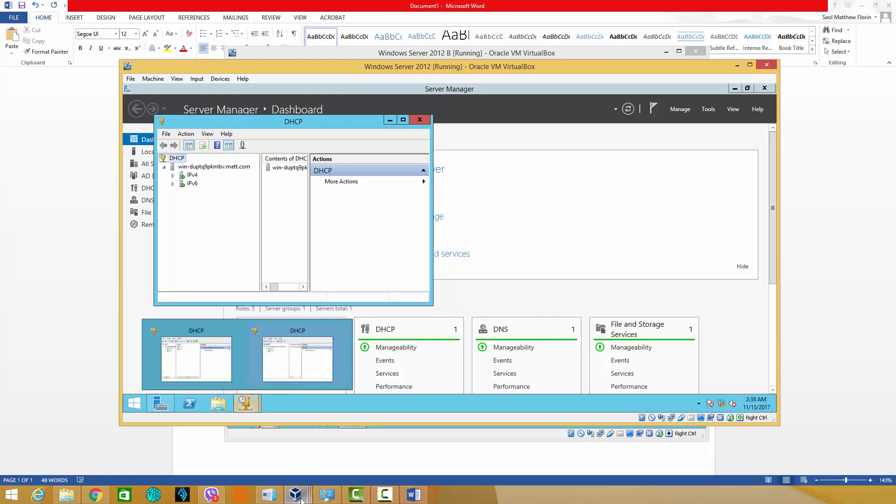
Bring the other open DHCP console to the front, and switch to the Windows Server 2012 B virtual machine.
left_click(222, 365)
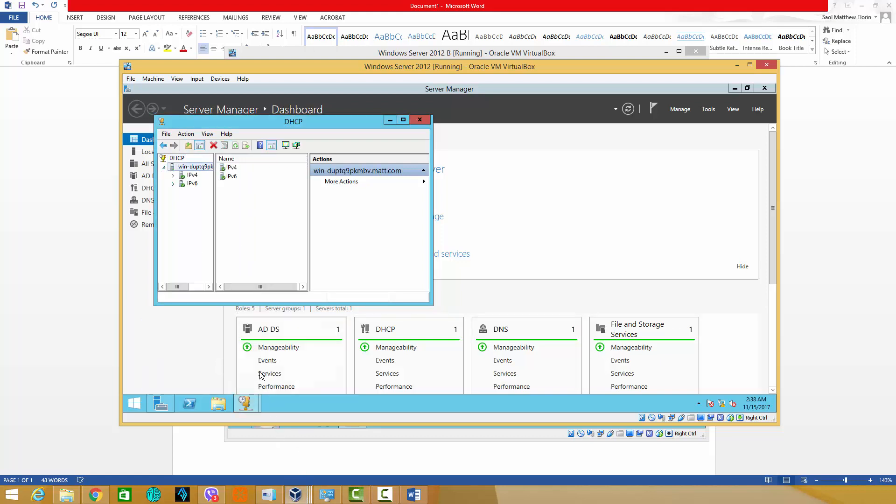
left_click(296, 495)
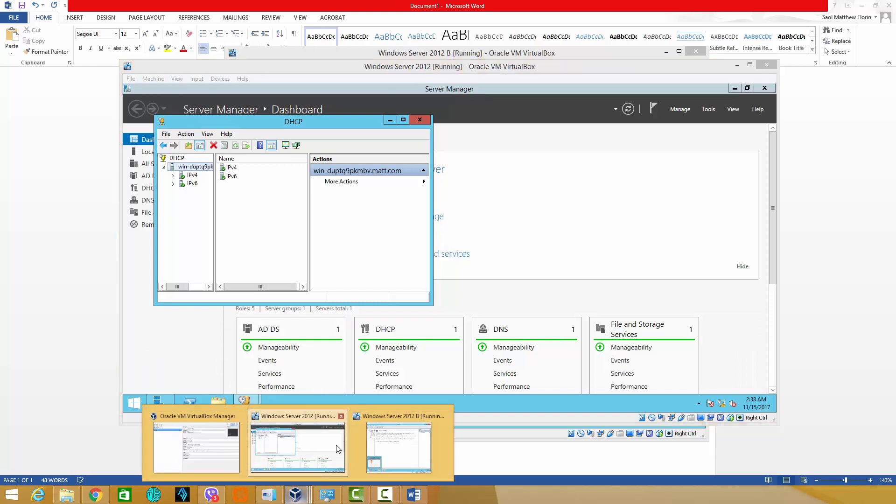
left_click(376, 450)
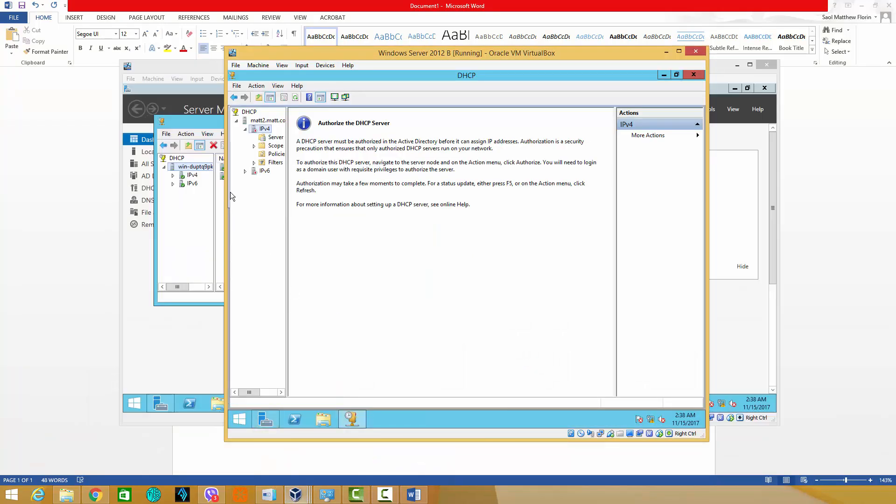
Minimize the open DHCP console, start another one from Server Manager and expand the matt2.matt.com server's IPv4 node.
left_click(664, 75)
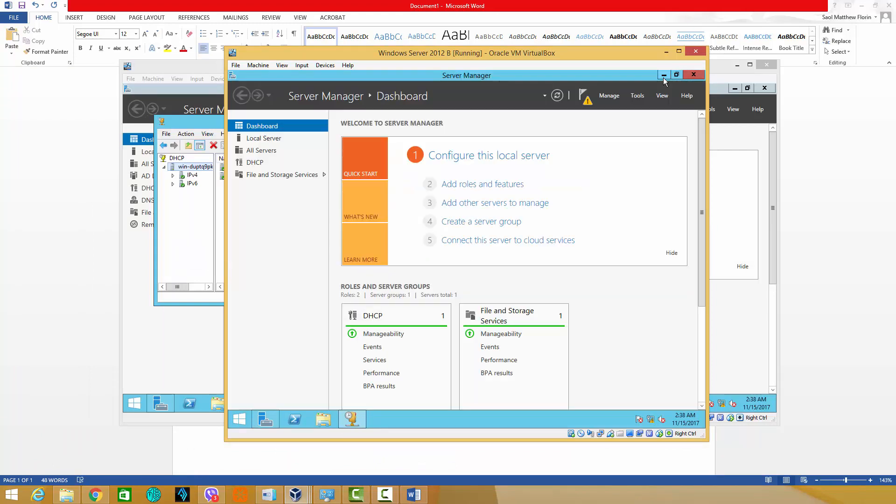
left_click(637, 96)
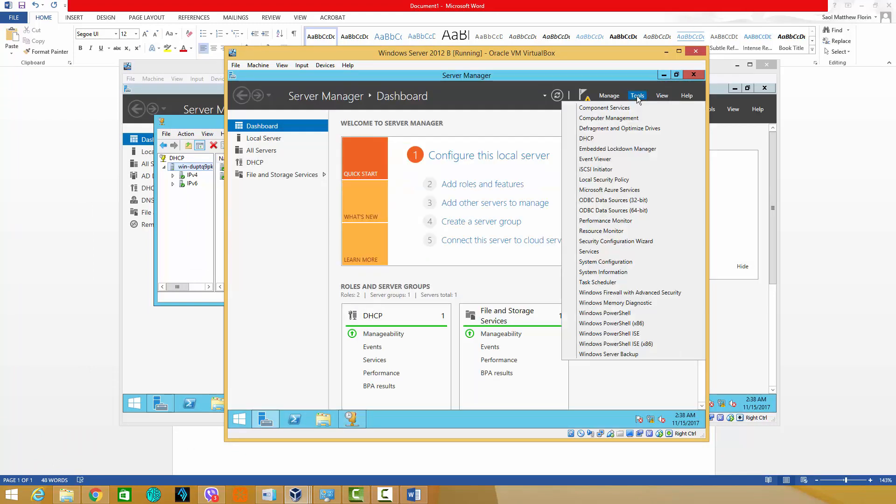
left_click(600, 142)
left_click(270, 154)
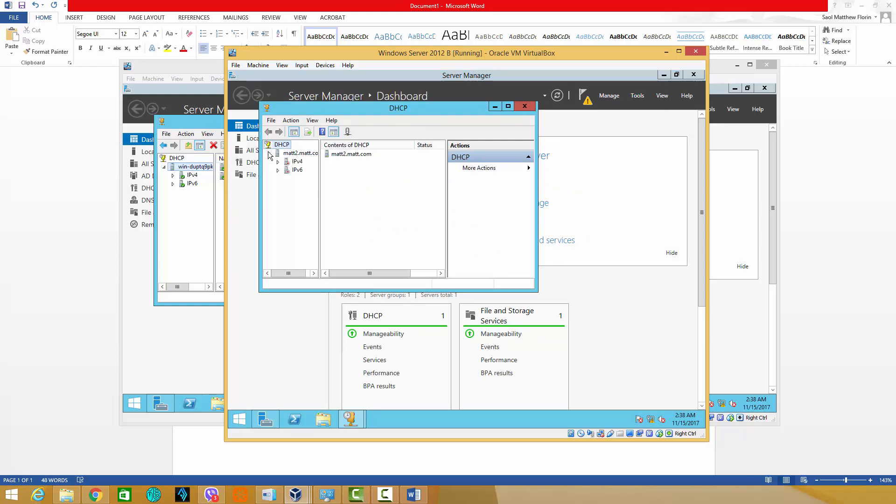
double_click(290, 162)
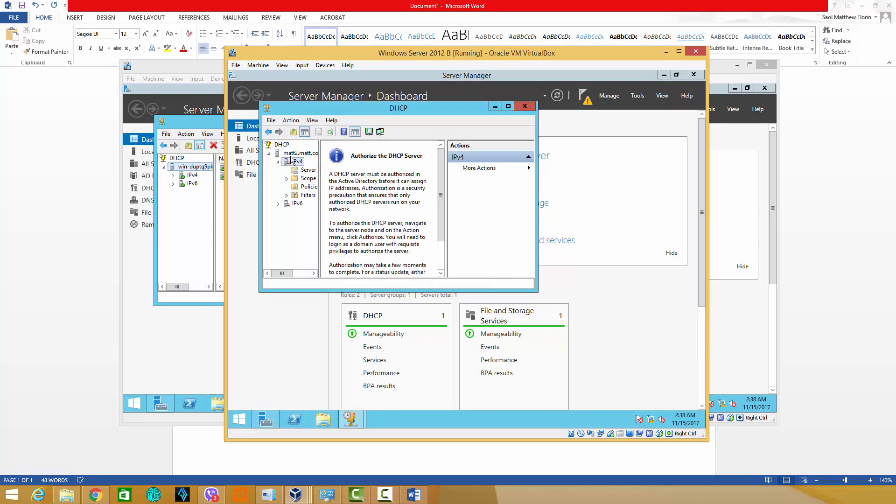
Try to authorize the DHCP server matt2 with IP address 192.168.1.221 through the authorized servers management.
left_click(282, 146)
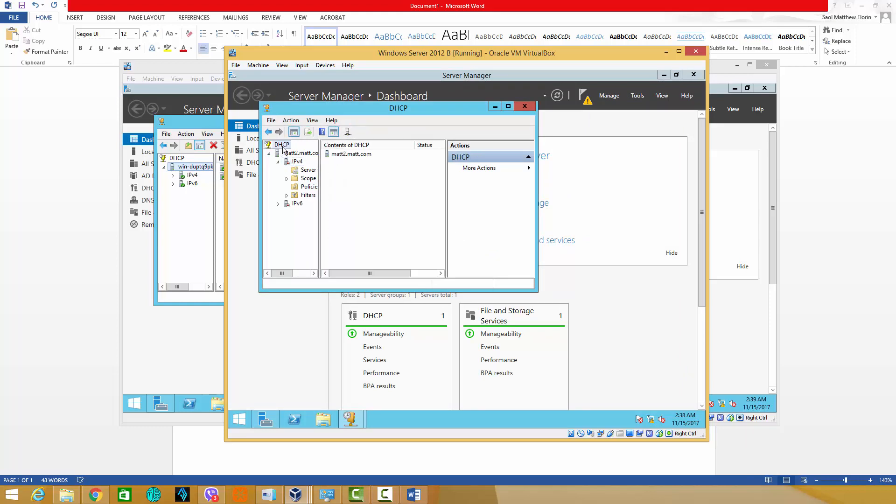
right_click(282, 149)
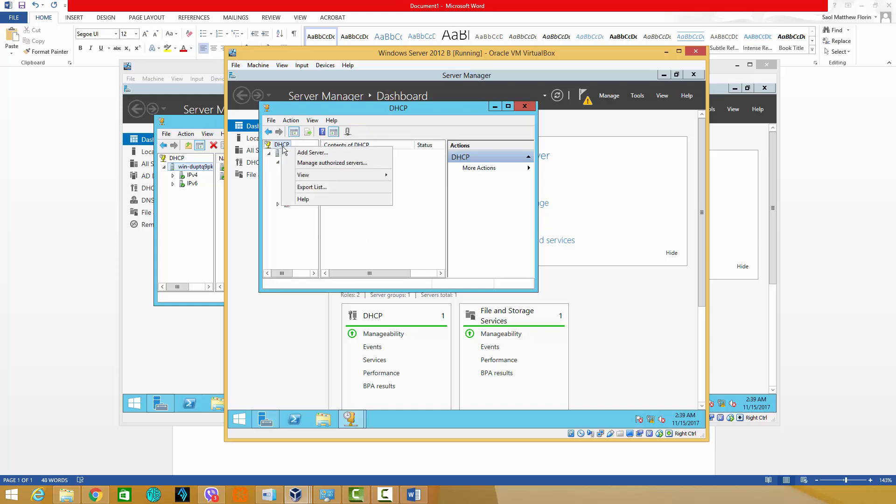
left_click(316, 163)
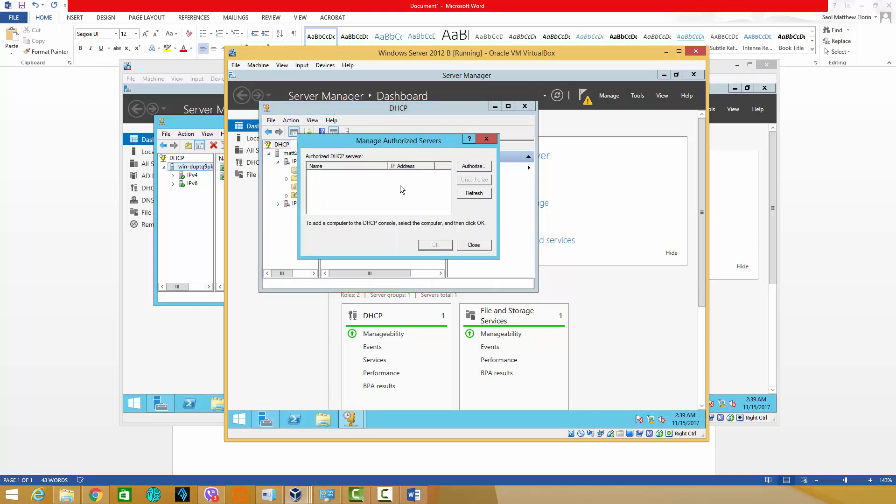
left_click(476, 167)
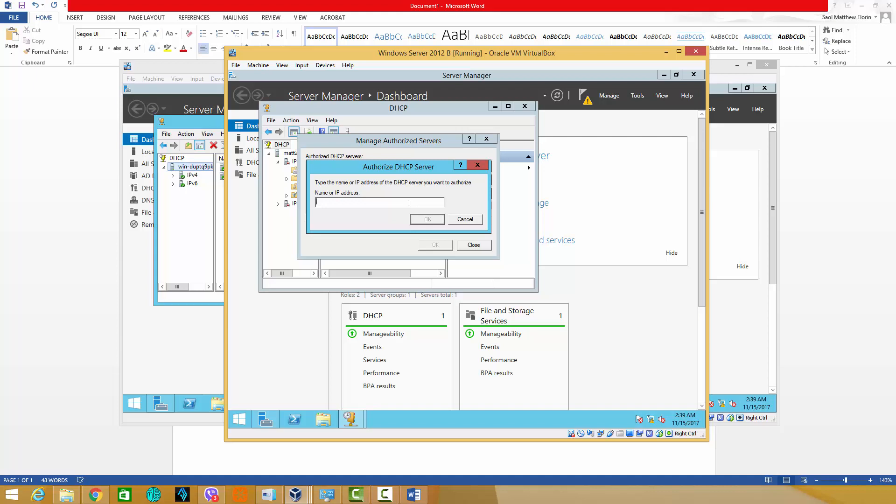
type("matt2")
left_click(421, 220)
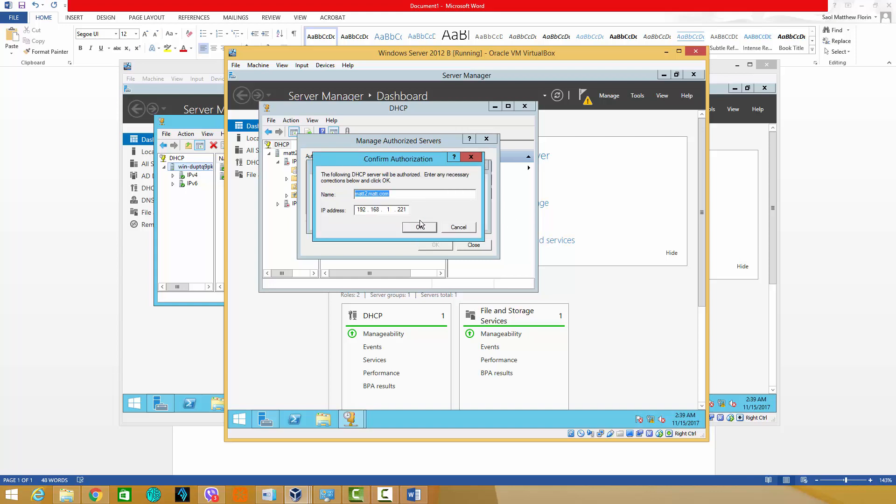
left_click(425, 232)
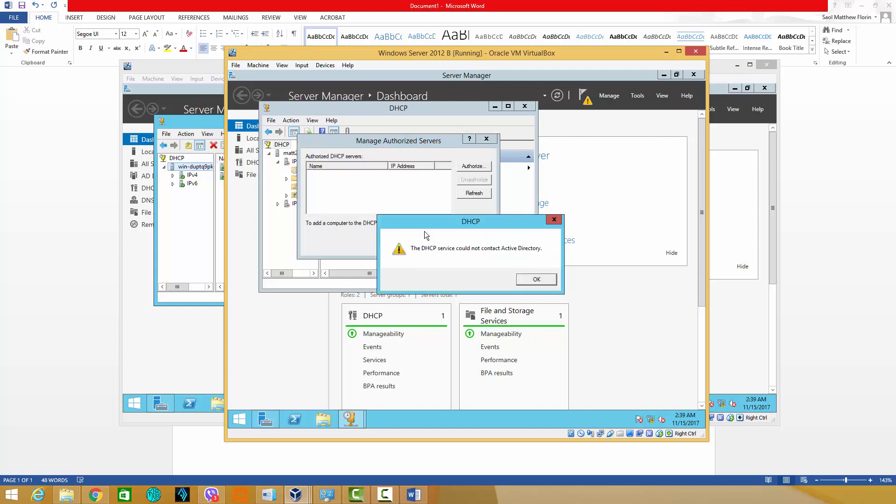
left_click(536, 279)
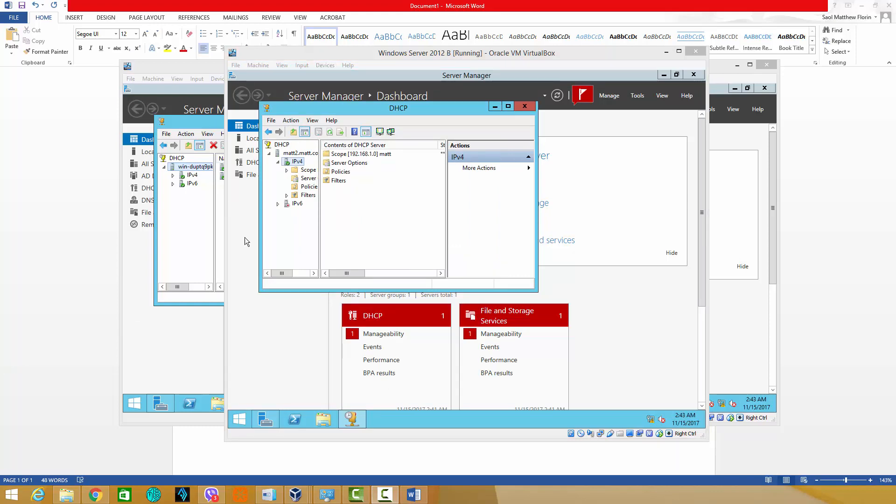
Check the list of authorized DHCP servers and try to add matt2.matt.com from it to the console.
right_click(295, 163)
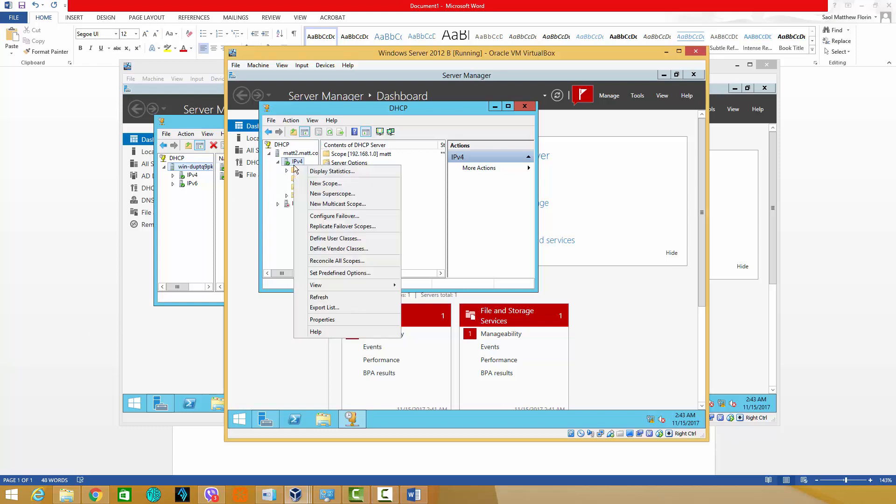
right_click(287, 147)
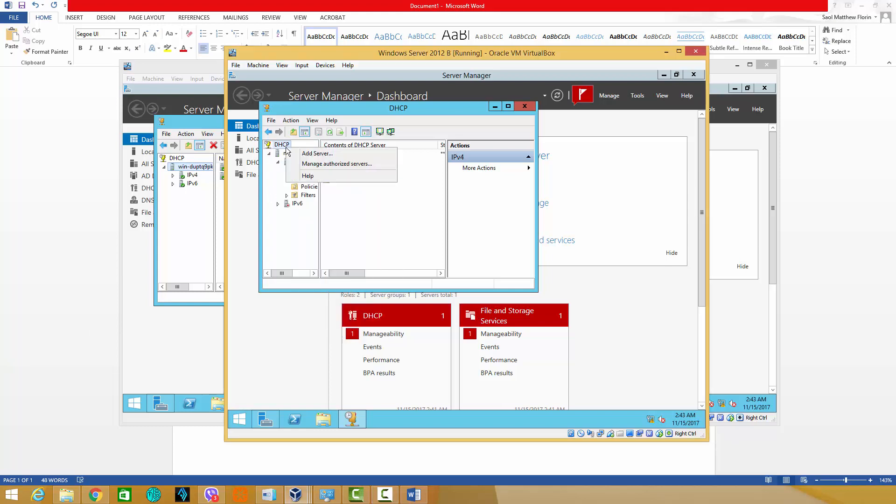
left_click(321, 168)
left_click(334, 176)
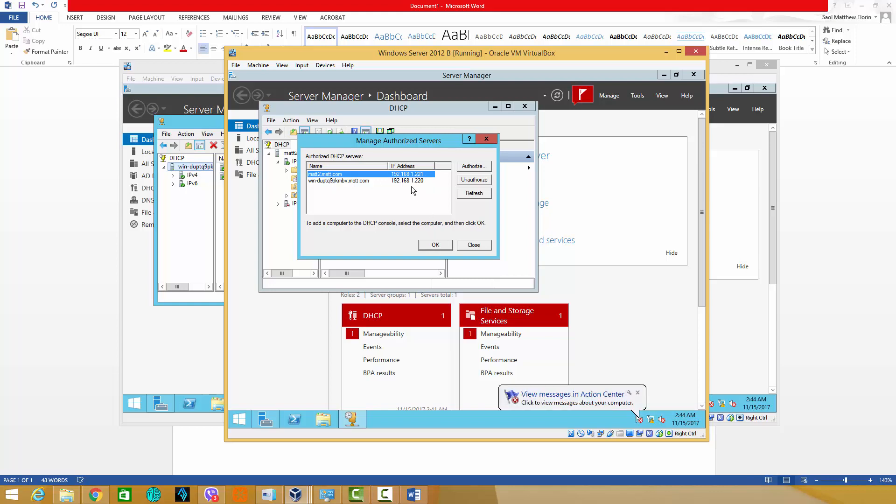
left_click(435, 246)
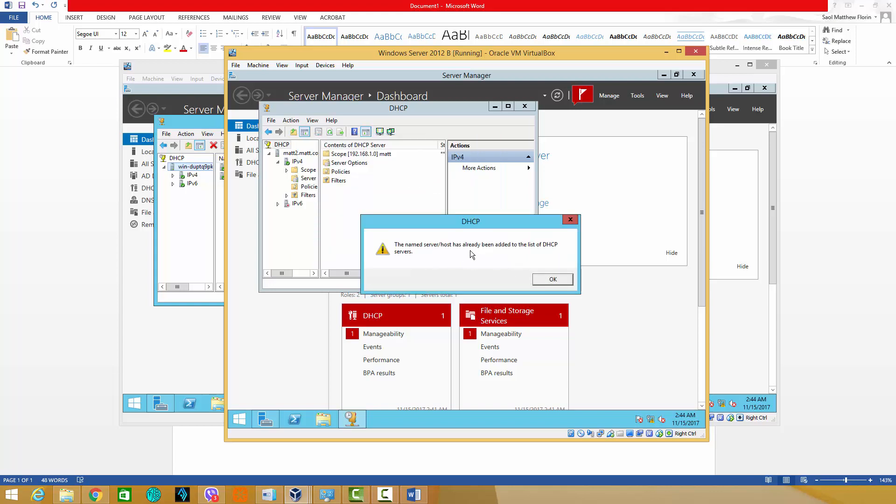
left_click(543, 279)
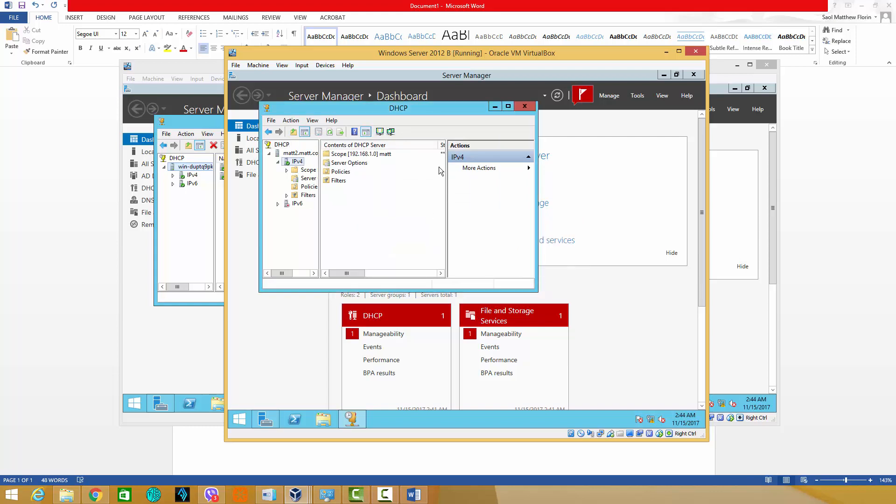
Maximize the DHCP console, widen its tree pane and expand the 192.168.1.0 scope under IPv4.
left_click(507, 106)
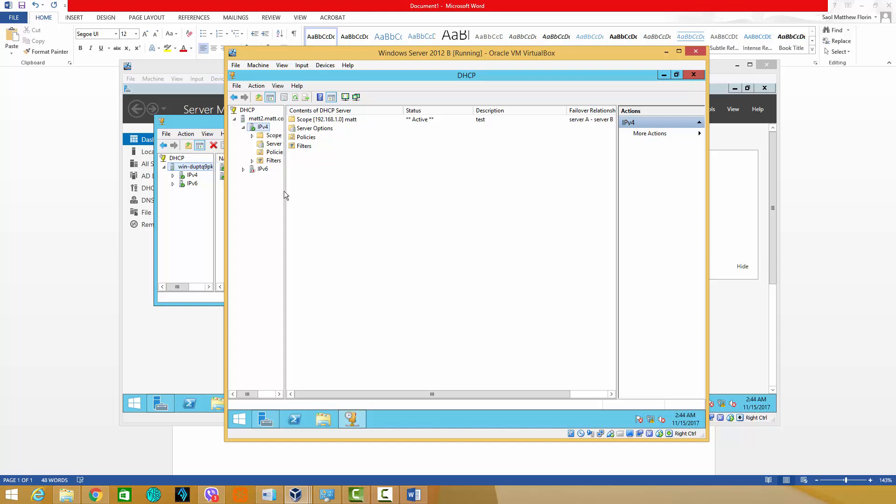
left_click_drag(286, 192, 384, 189)
double_click(293, 136)
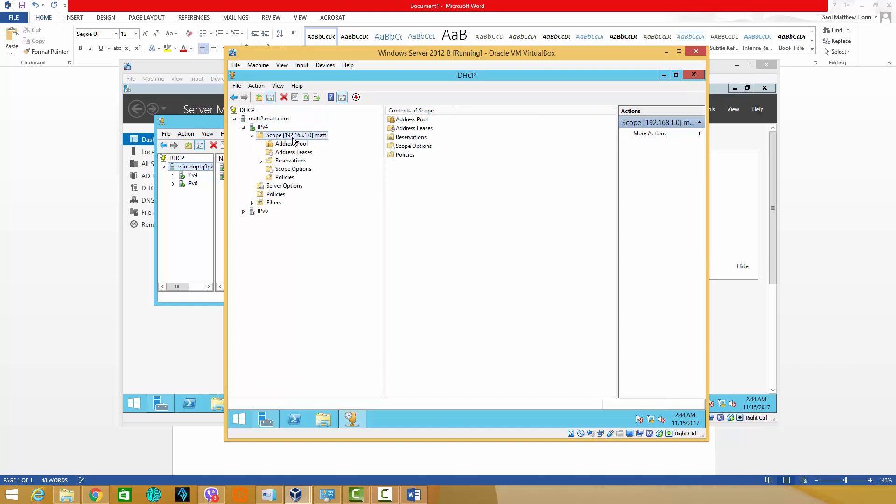